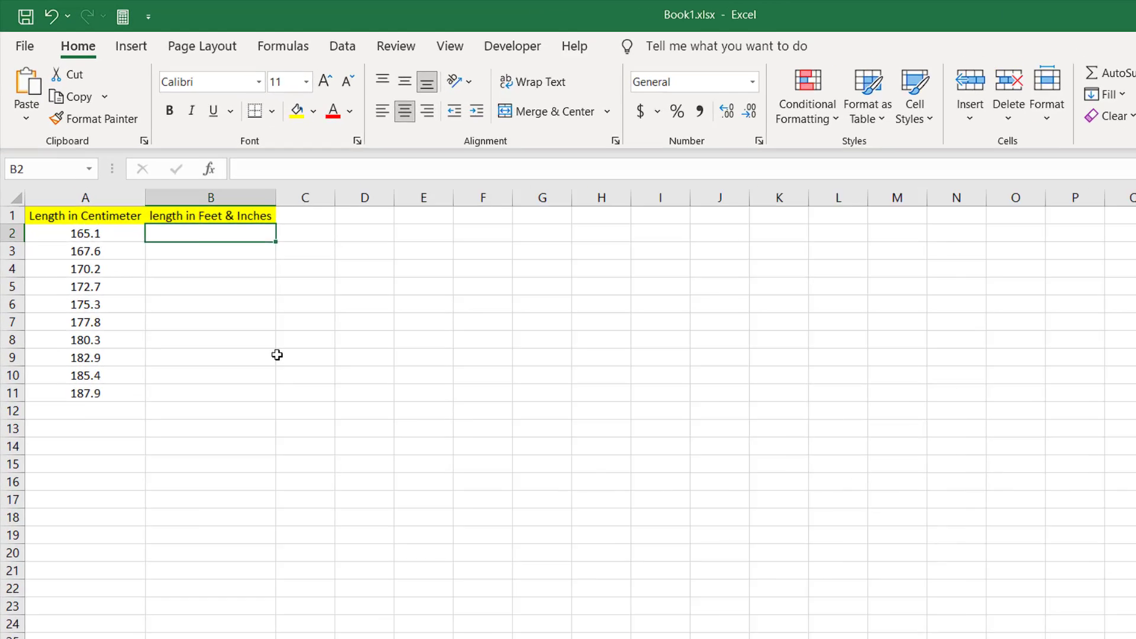
Enter =CONVERT(A2,"cm","in") in B2 so A2's length shows as 65 inches.
text(=conv)
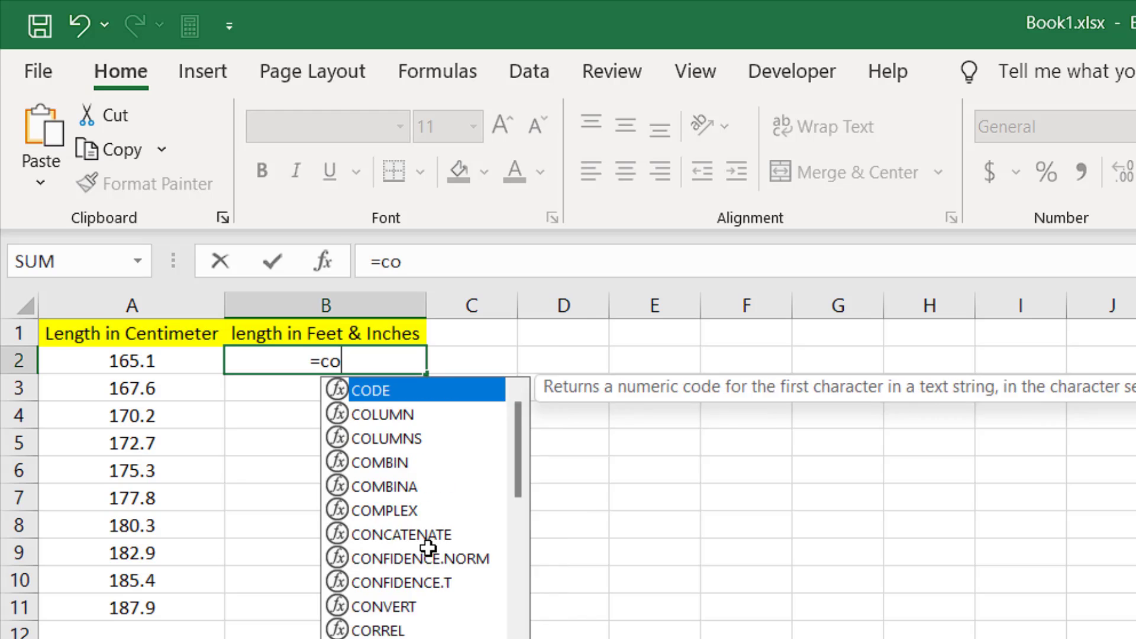
key(Tab)
click(157, 365)
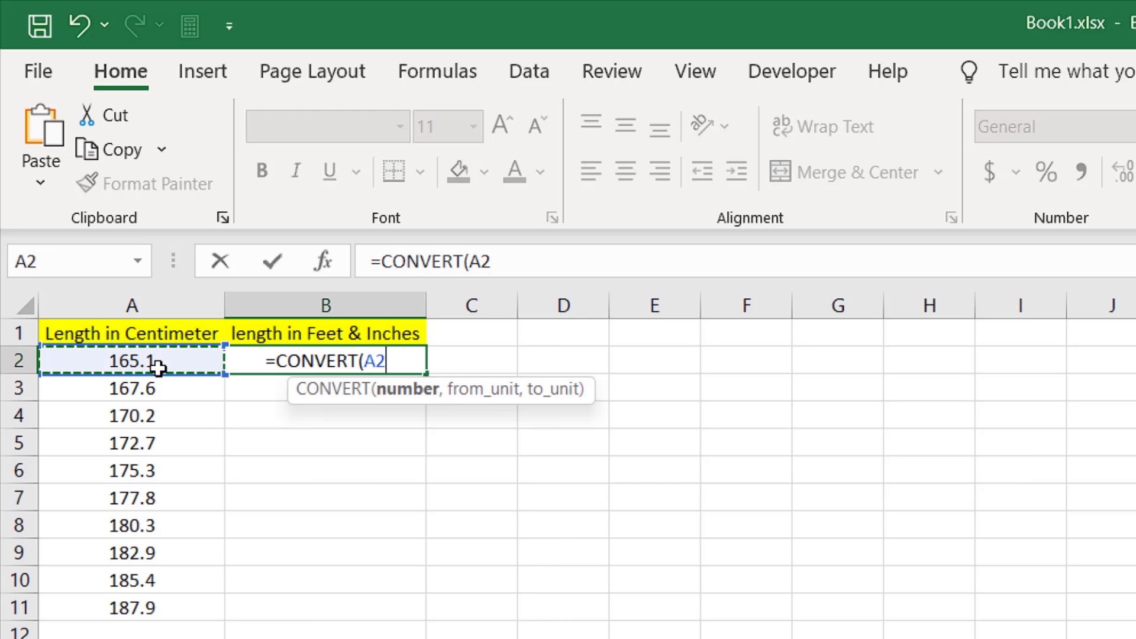
text(,)
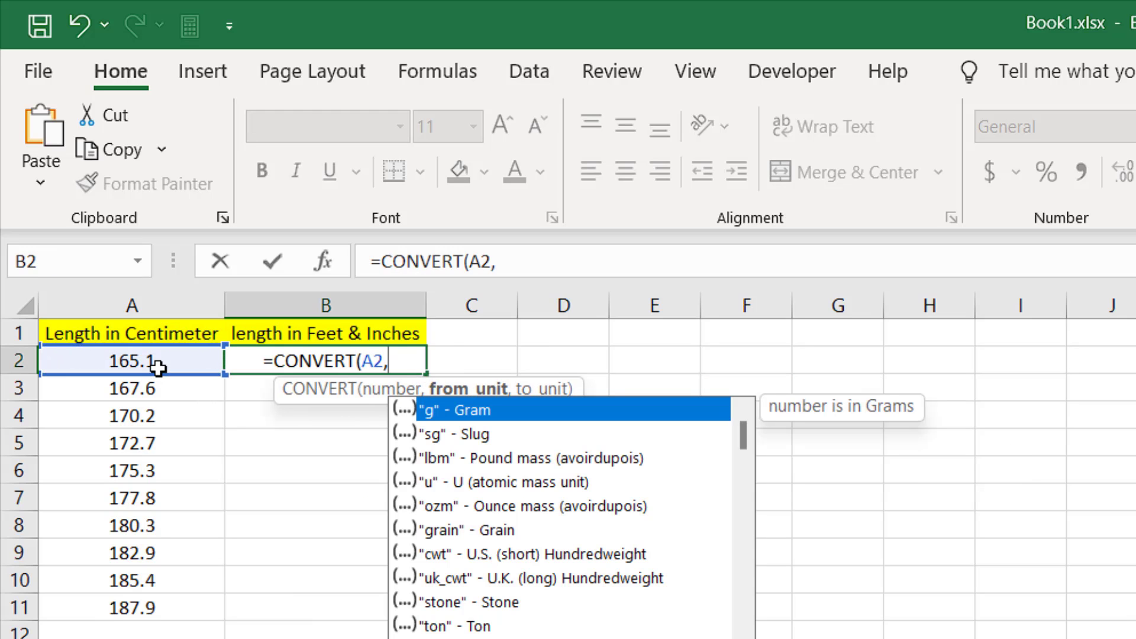
text(")
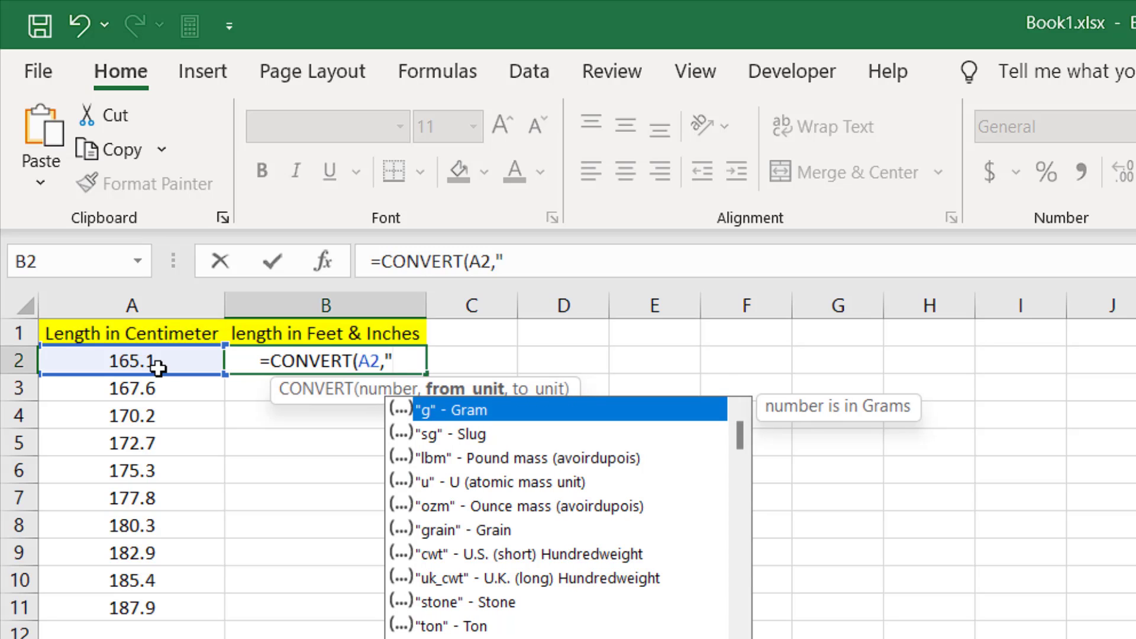
text(cm)
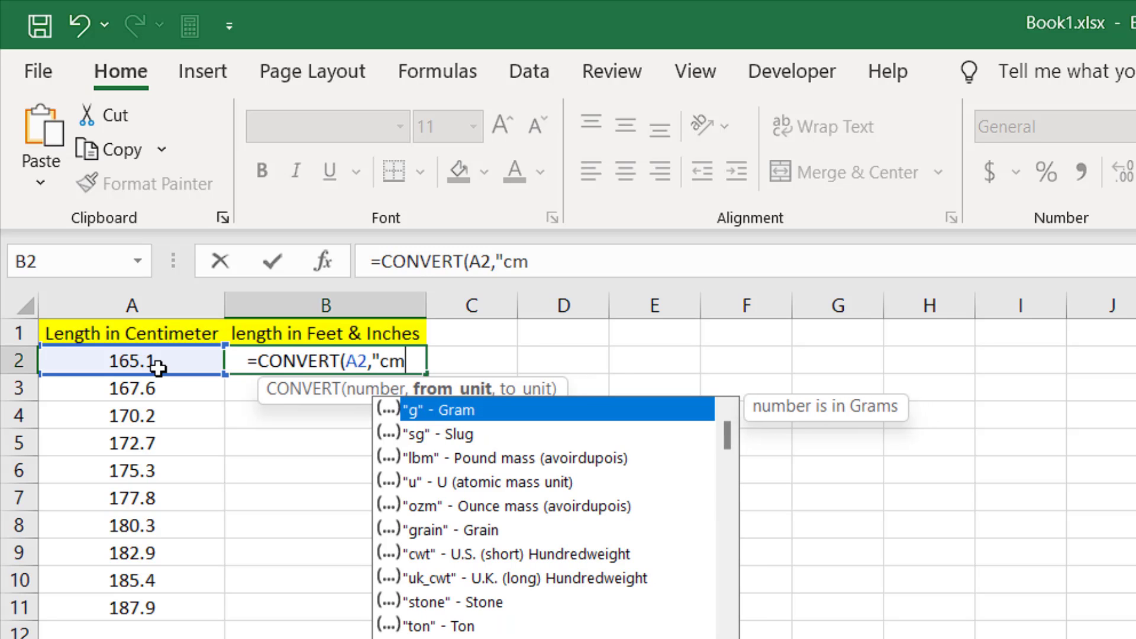
text(",)
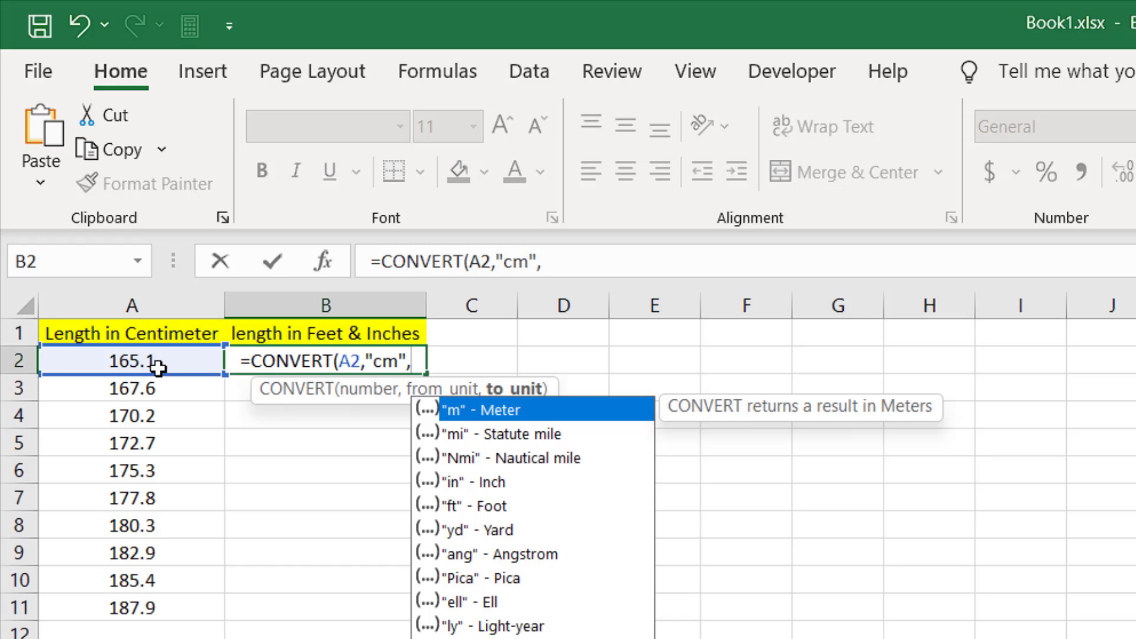
double_click(464, 482)
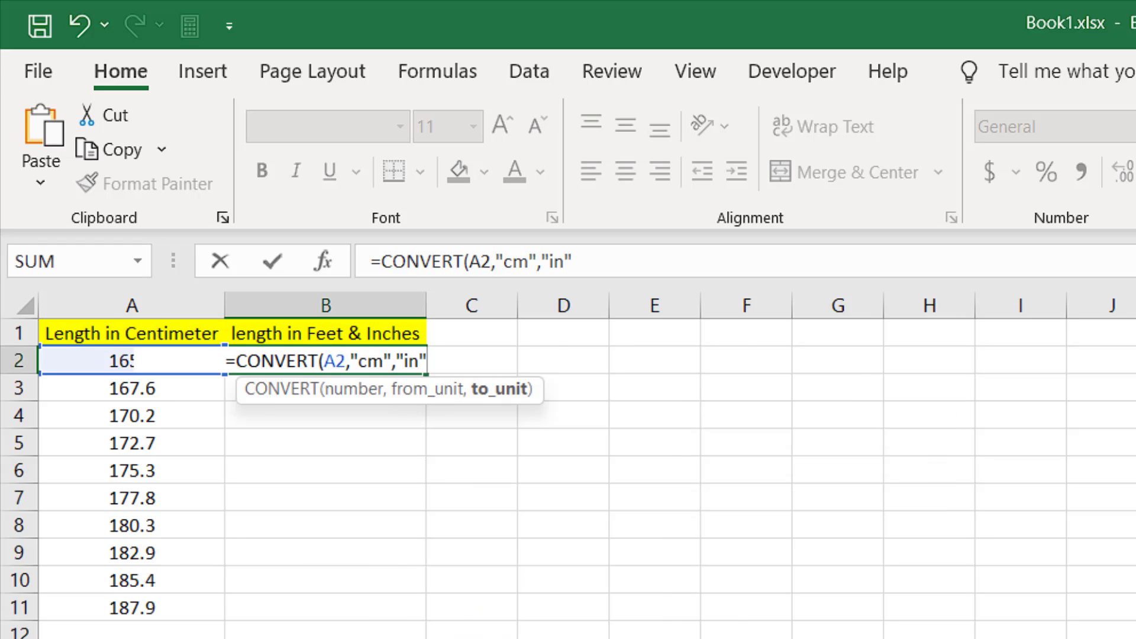
text())
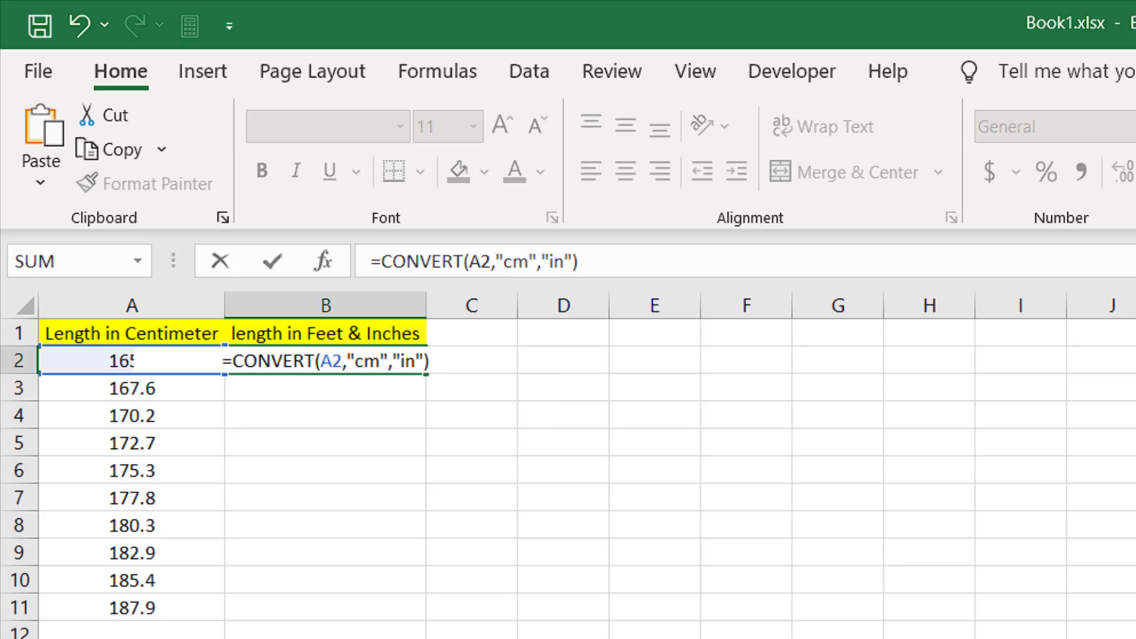
key(Return)
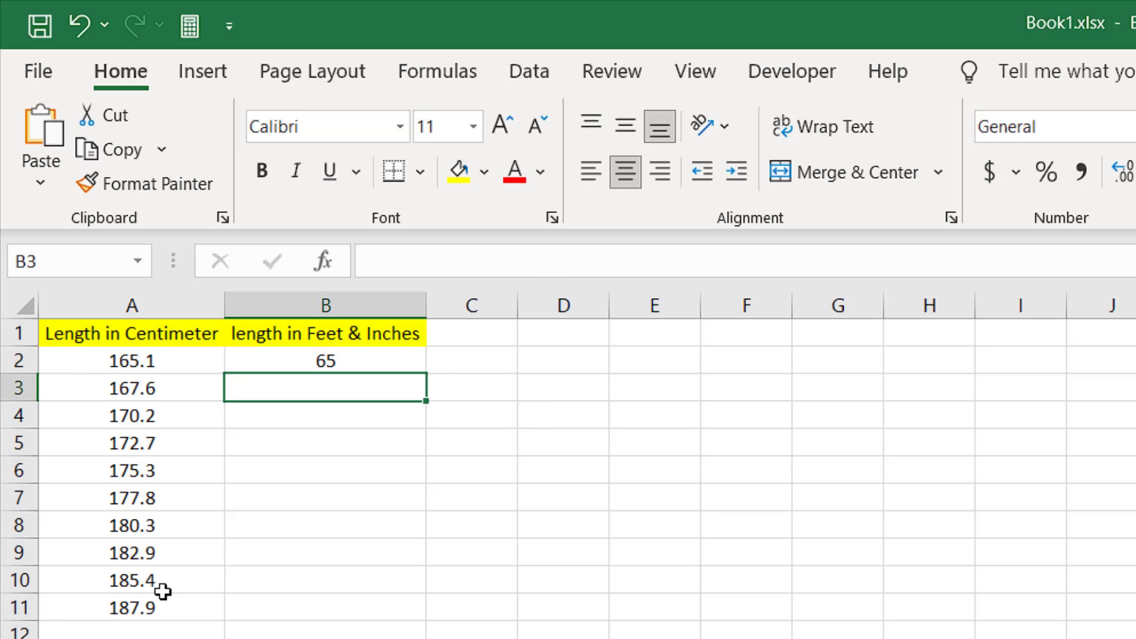
Divide B2's inch conversion by 12 so it shows 5.416666667 feet.
click(133, 359)
click(291, 363)
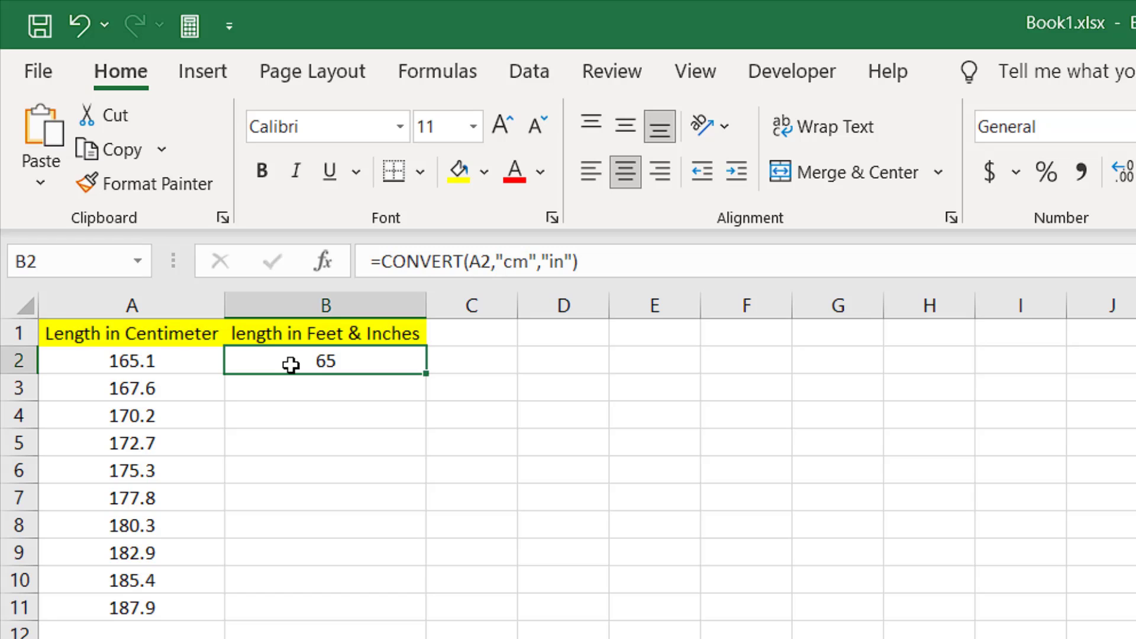
click(591, 276)
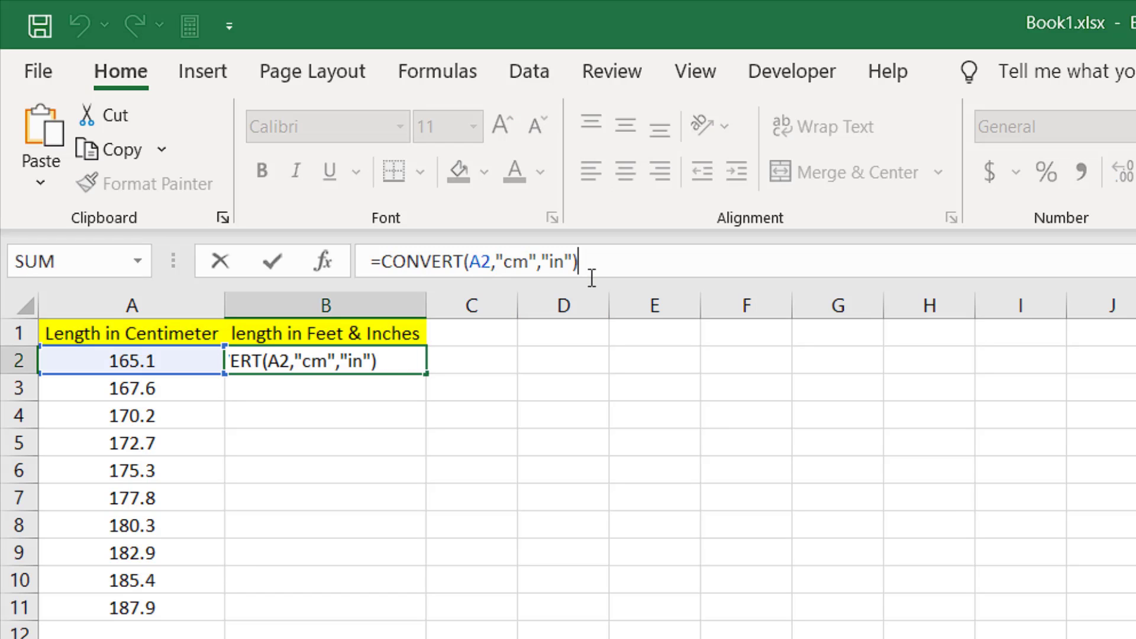
text(/12)
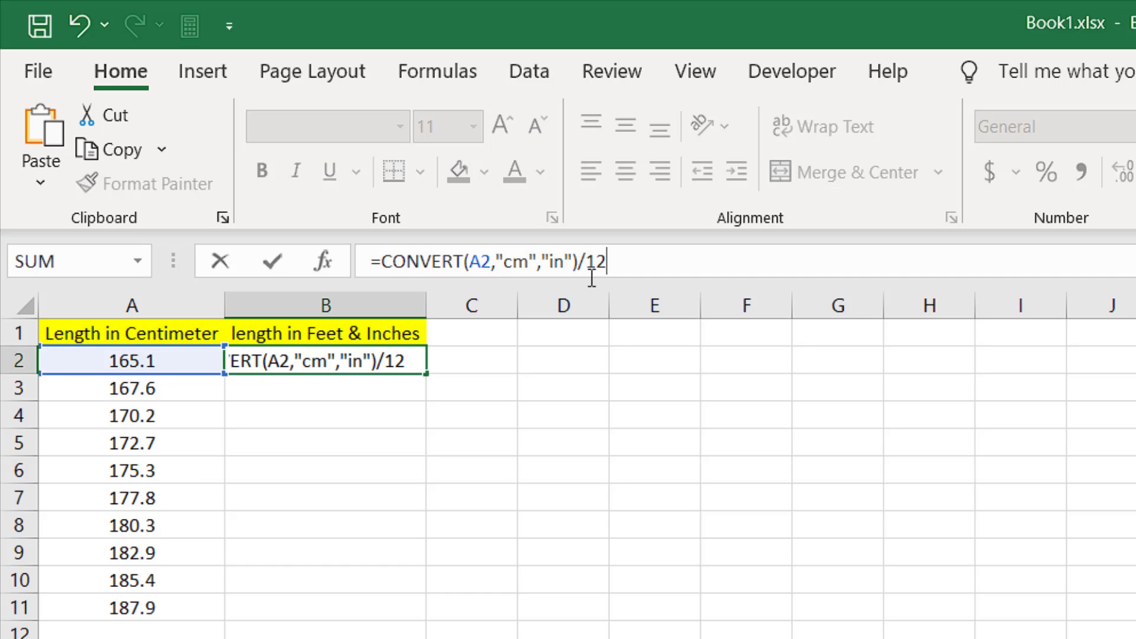
key(Return)
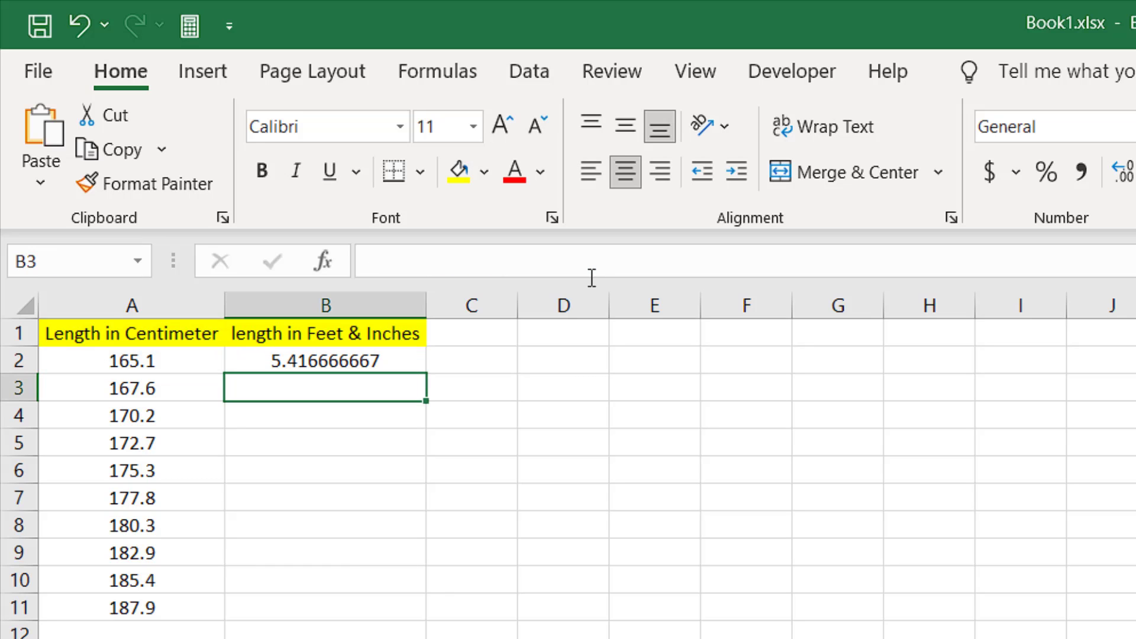
click(398, 358)
click(380, 261)
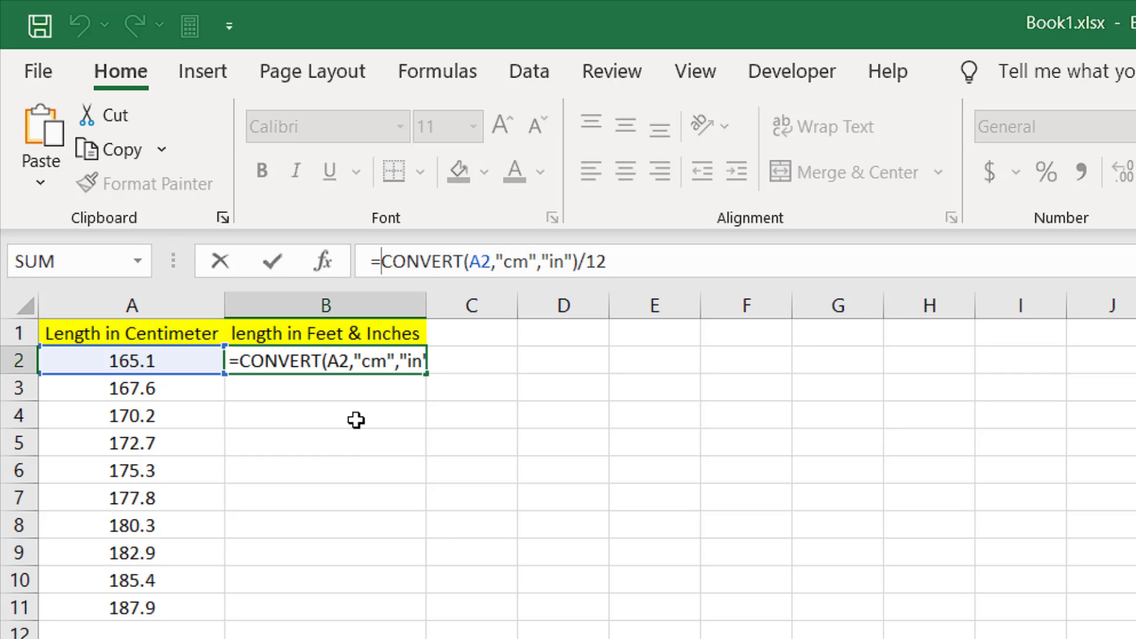
Wrap B2's formula in TRUNC, =TRUNC(CONVERT(A2,"cm","in")/12), leaving 5 whole feet.
text(int)
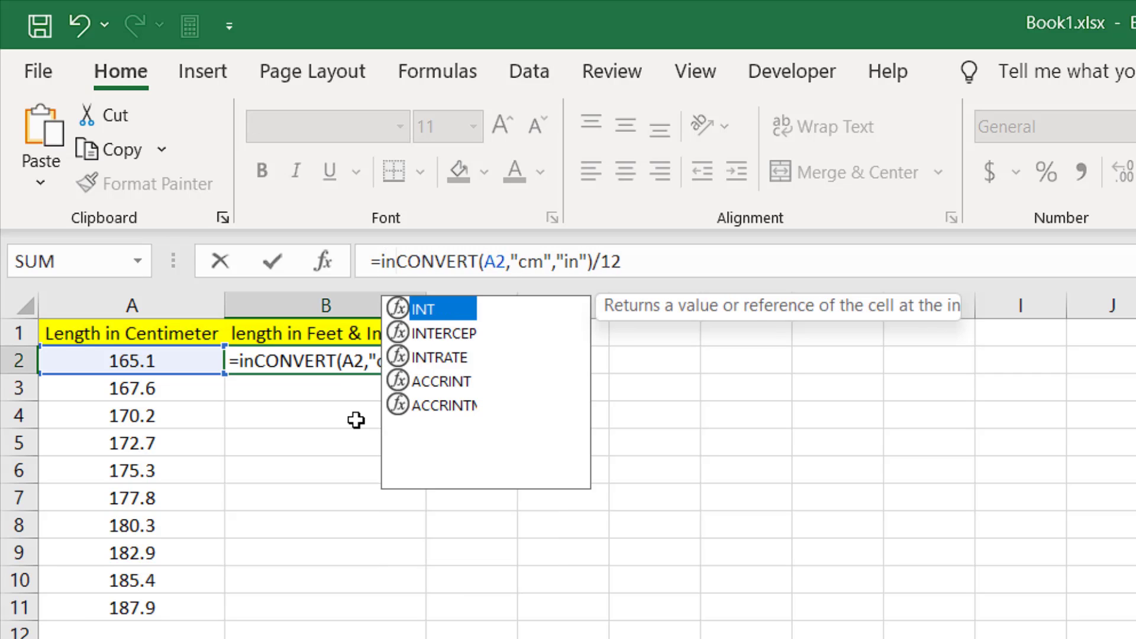
key(BackSpace)
key(BackSpace)
key(BackSpace)
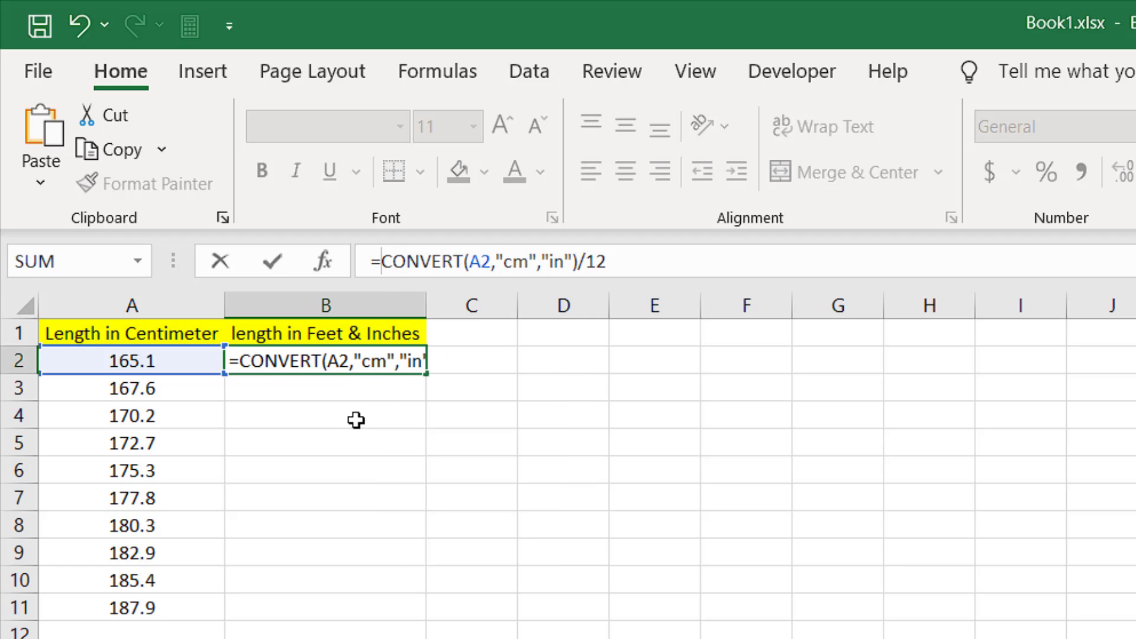
text(Tra)
key(BackSpace)
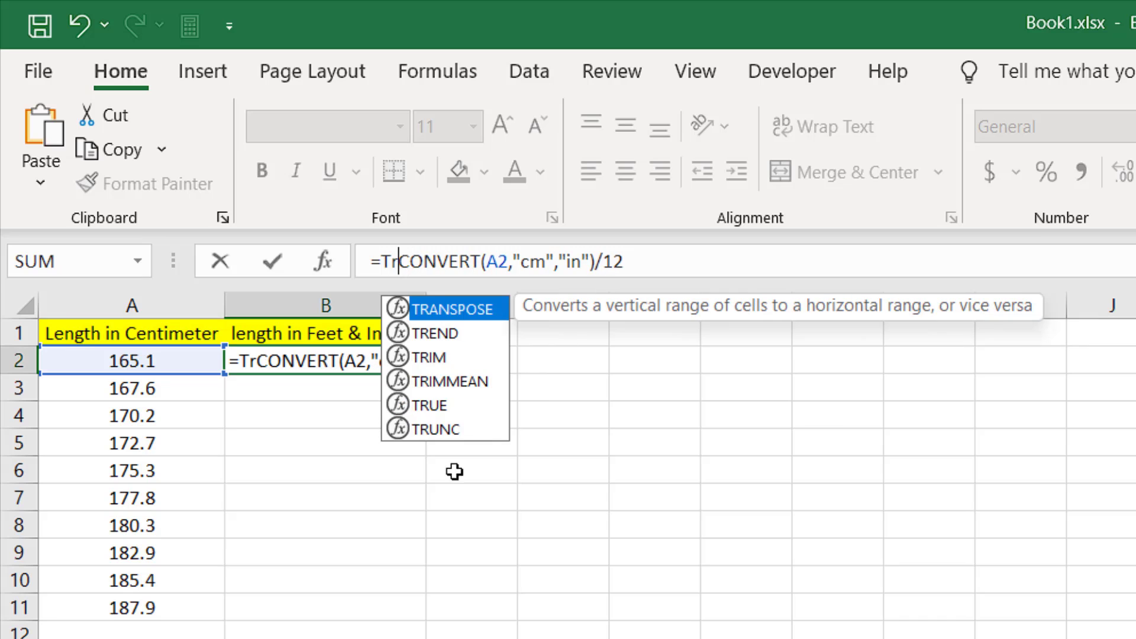
click(456, 431)
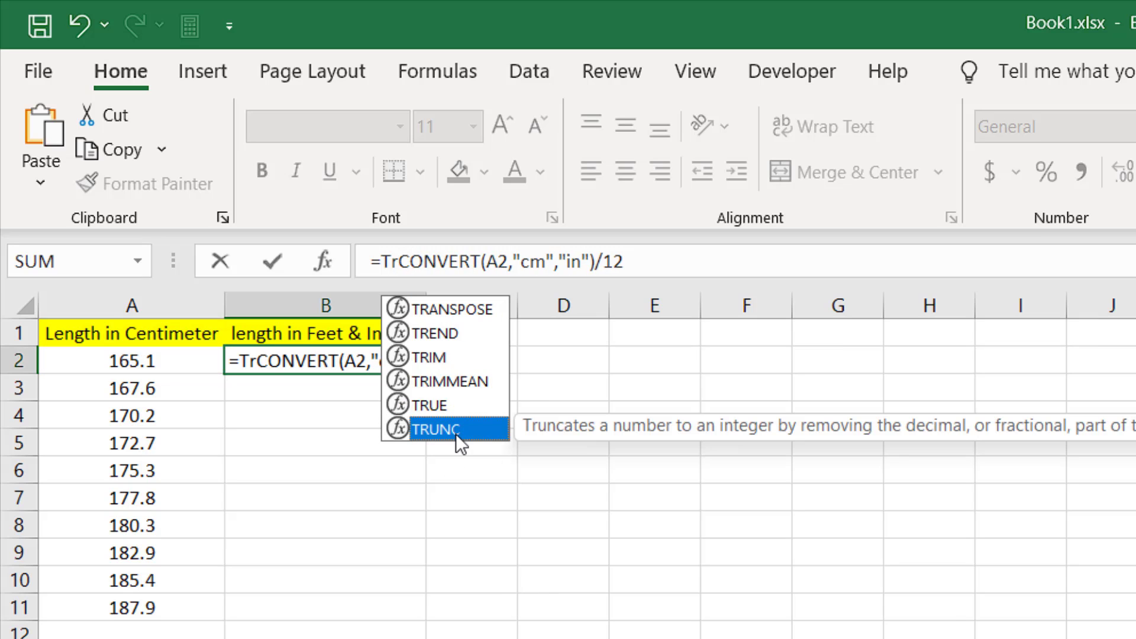
double_click(455, 431)
click(734, 262)
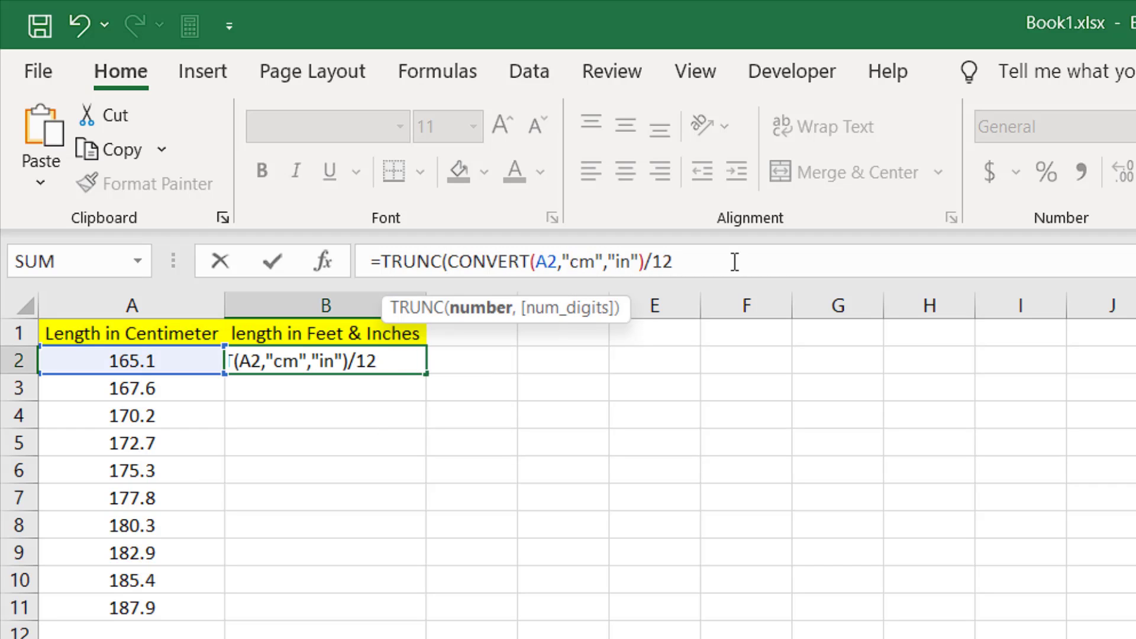
text())
key(Return)
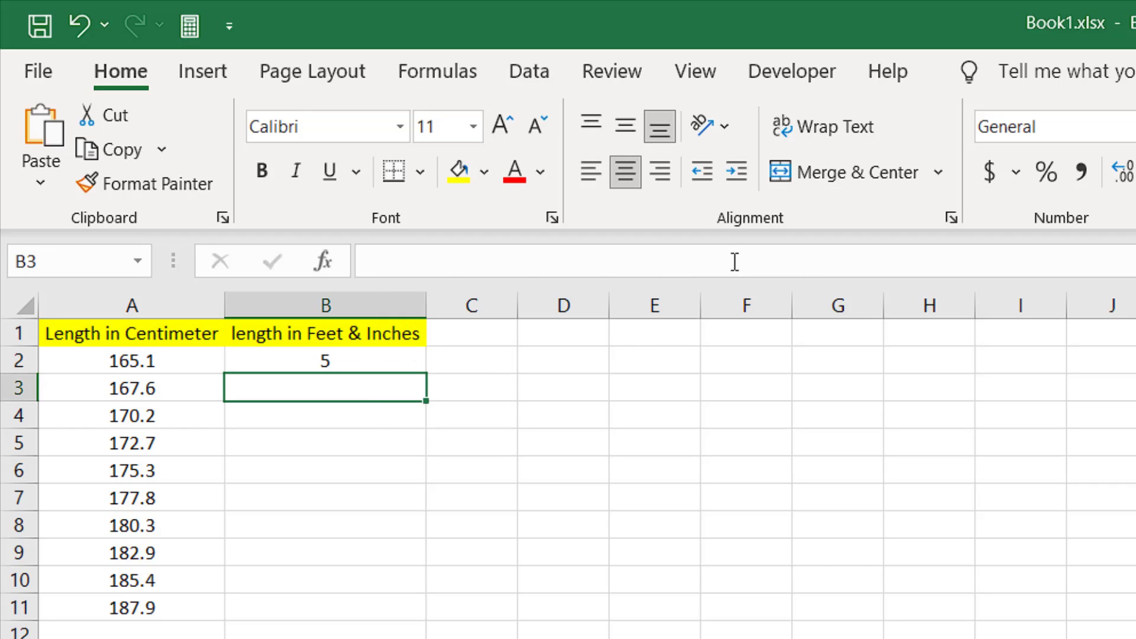
Append a quoted feet mark to B2's TRUNC formula.
click(375, 362)
click(754, 261)
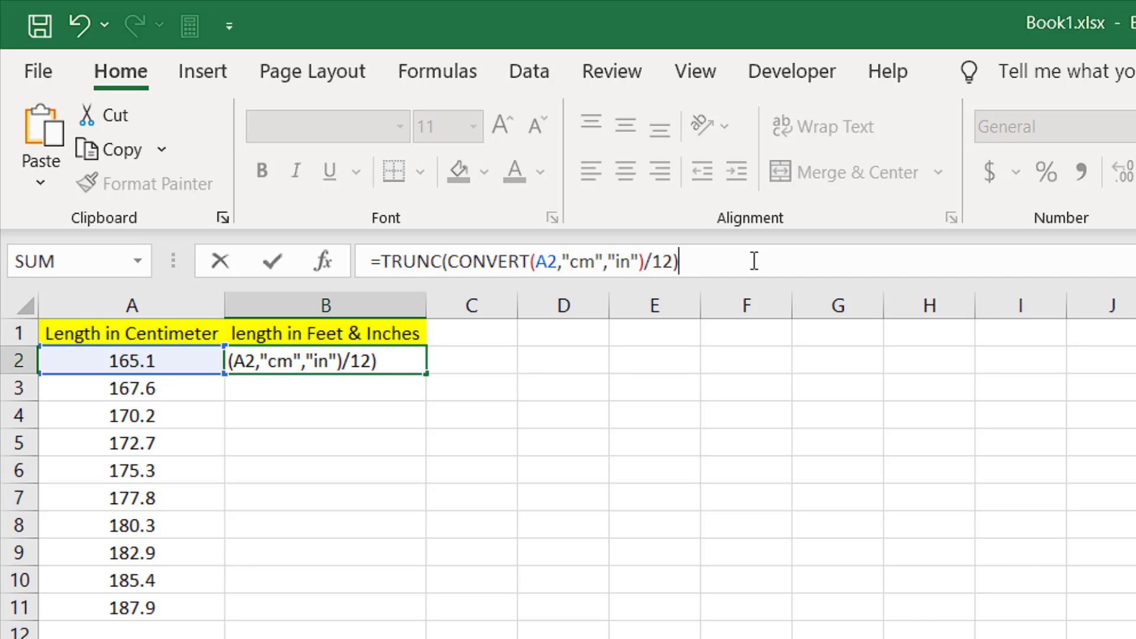
text(&)
text(")
text(")
text(")
key(Return)
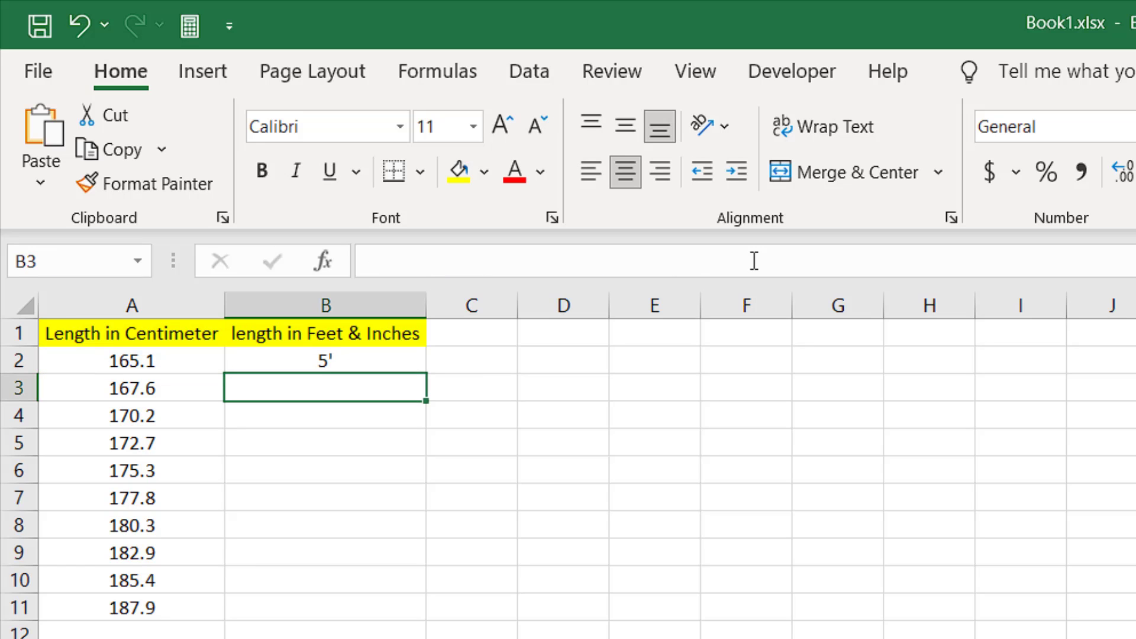
Correct the feet-mark text in B2's formula, removing a stray ampersand.
click(404, 359)
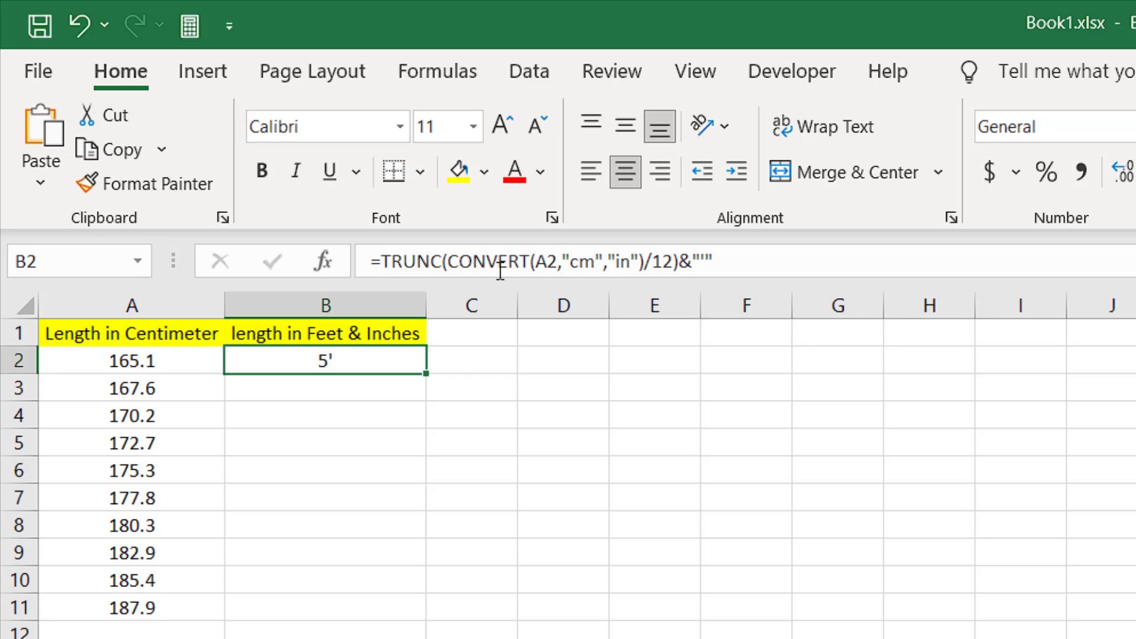
click(722, 262)
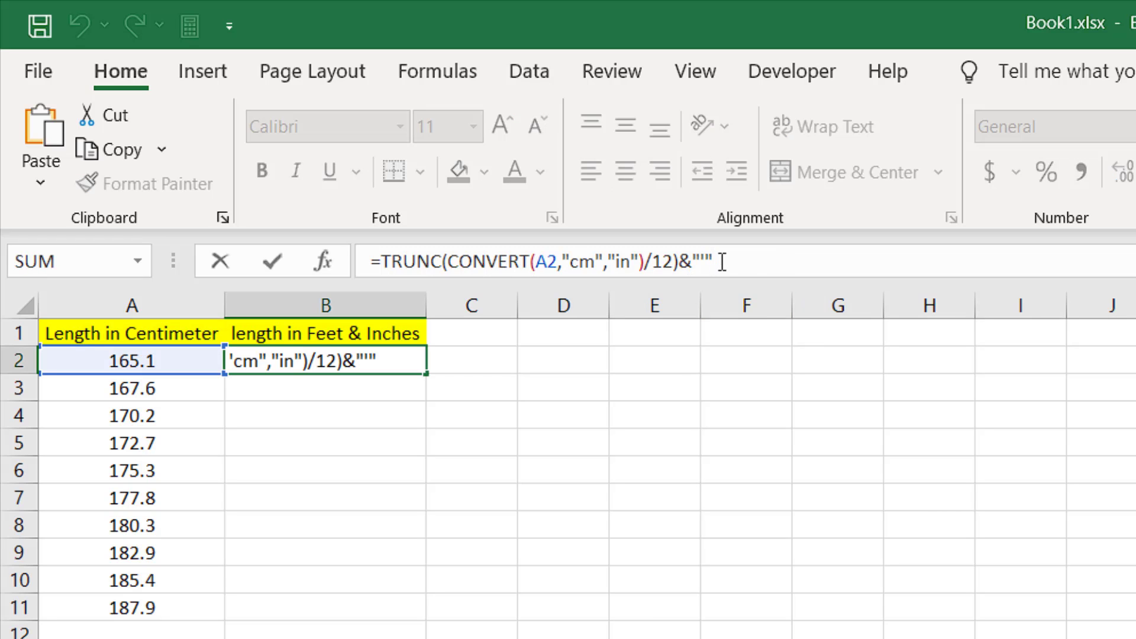
text(&)
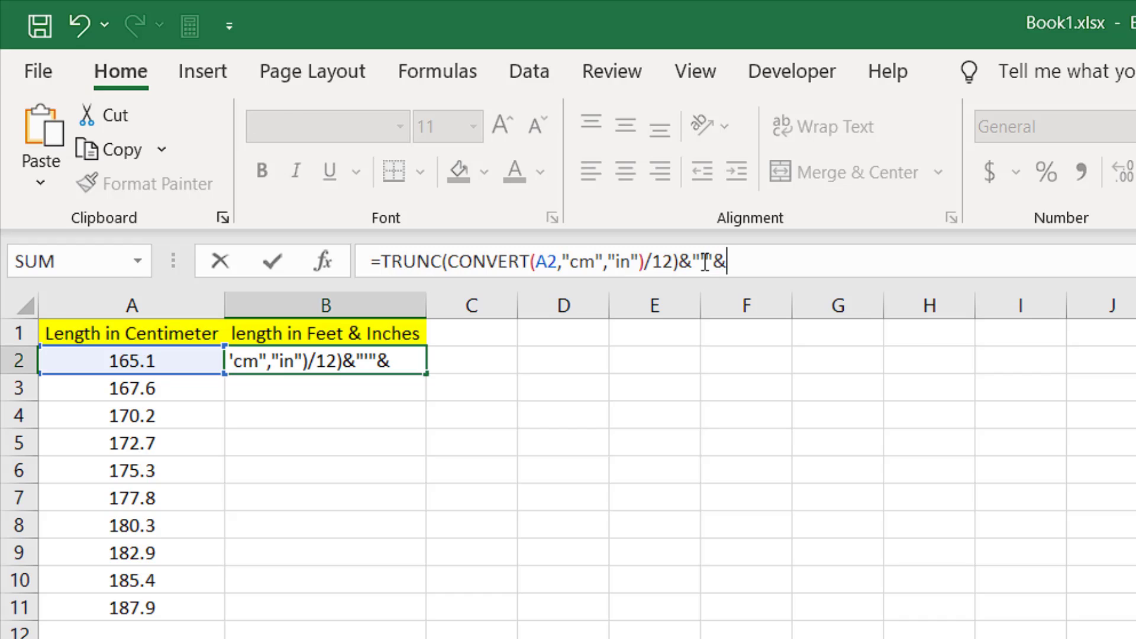
key(Left)
key(Left)
key(Left)
click(707, 261)
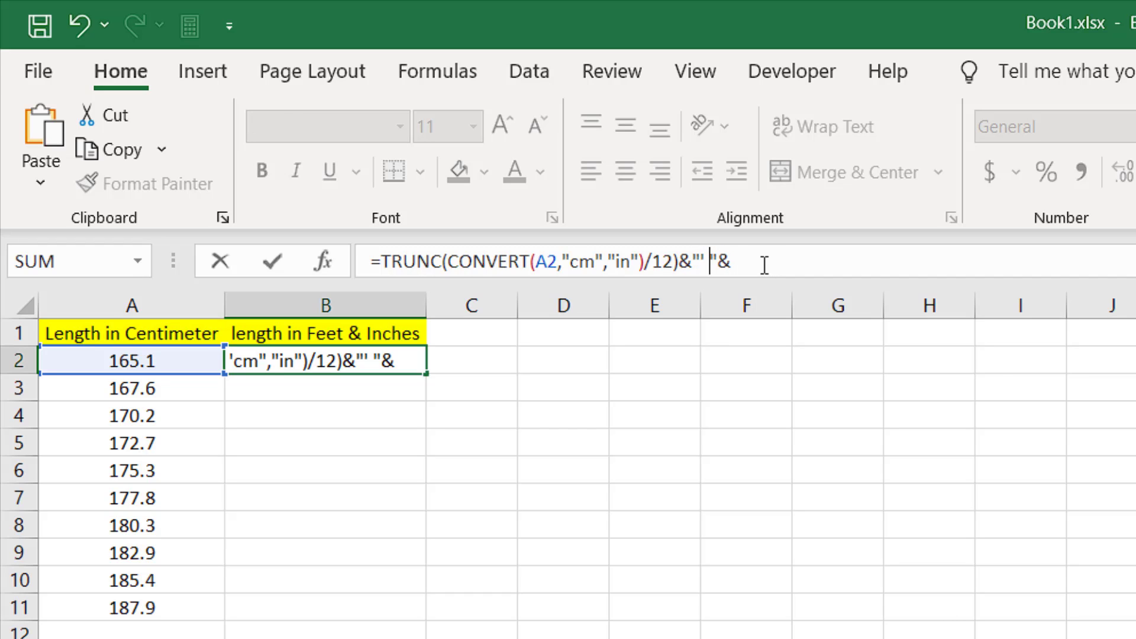
key(BackSpace)
key(Return)
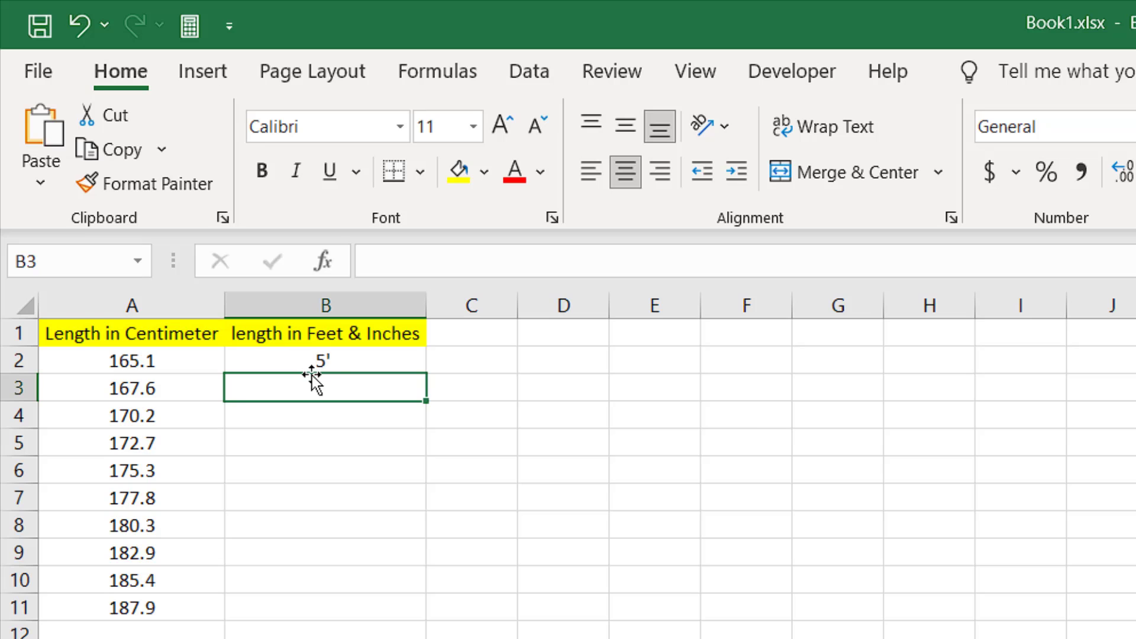
Append &CONVERT(A2,"cm","in") to B2's formula so it reads 5' 65.
click(379, 358)
click(735, 251)
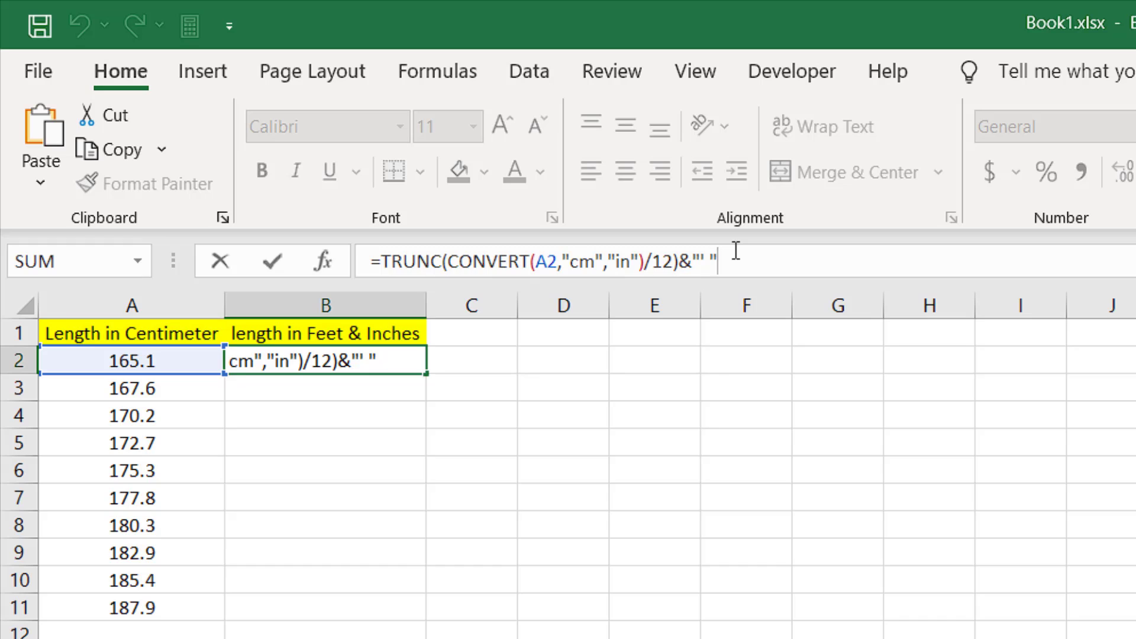
text(&)
text(con)
double_click(769, 388)
click(94, 360)
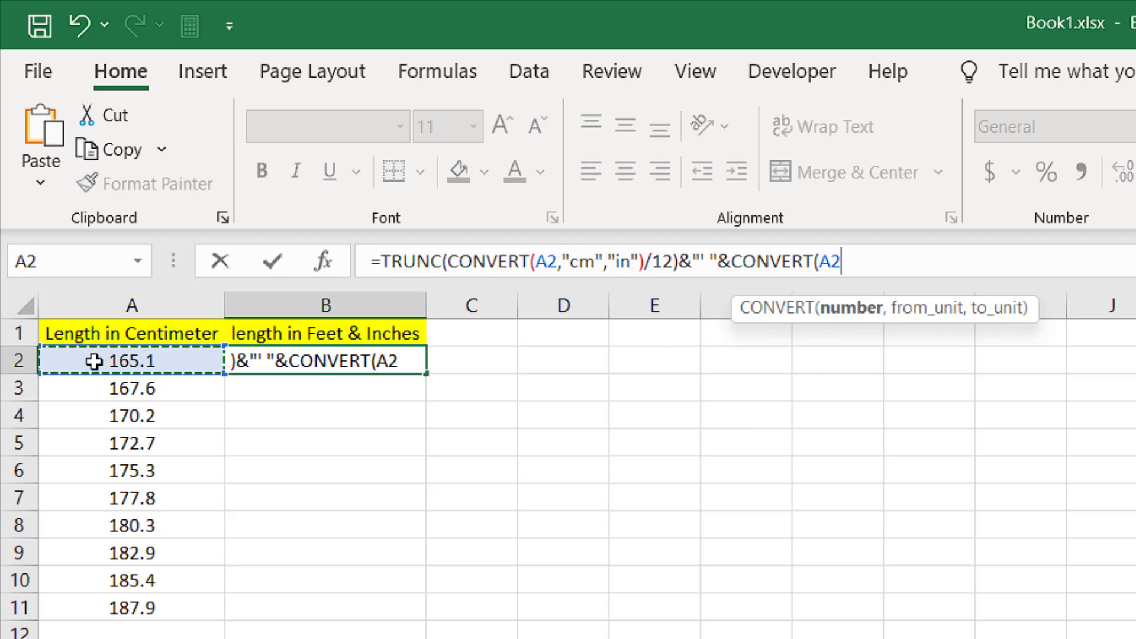
text(,)
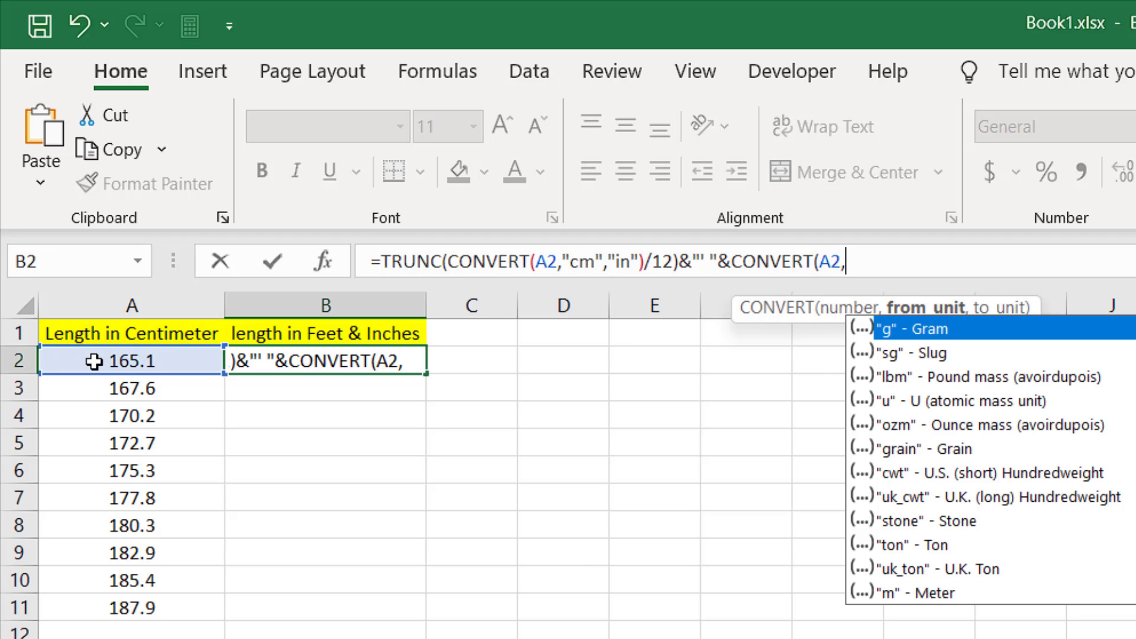
text("cm)
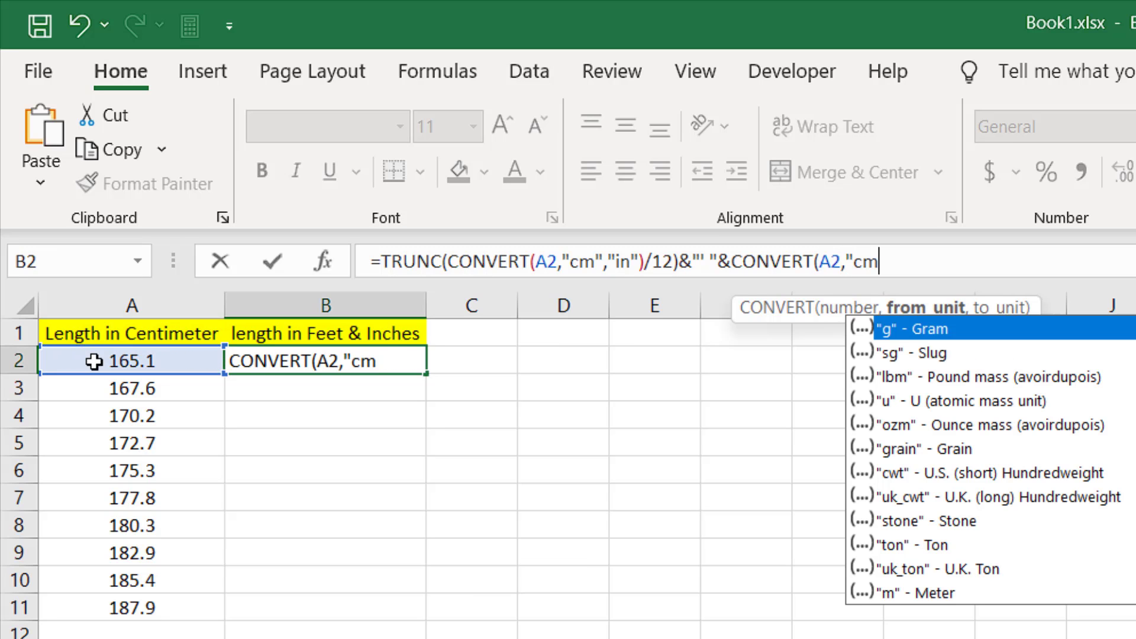
text(",")
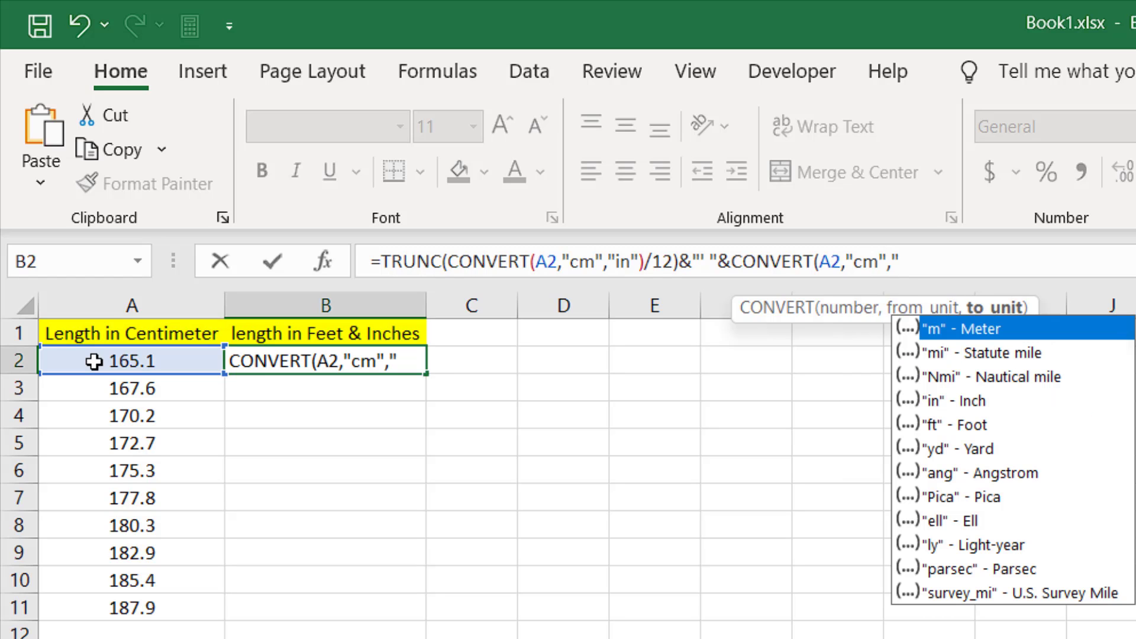
text(in"))
key(Return)
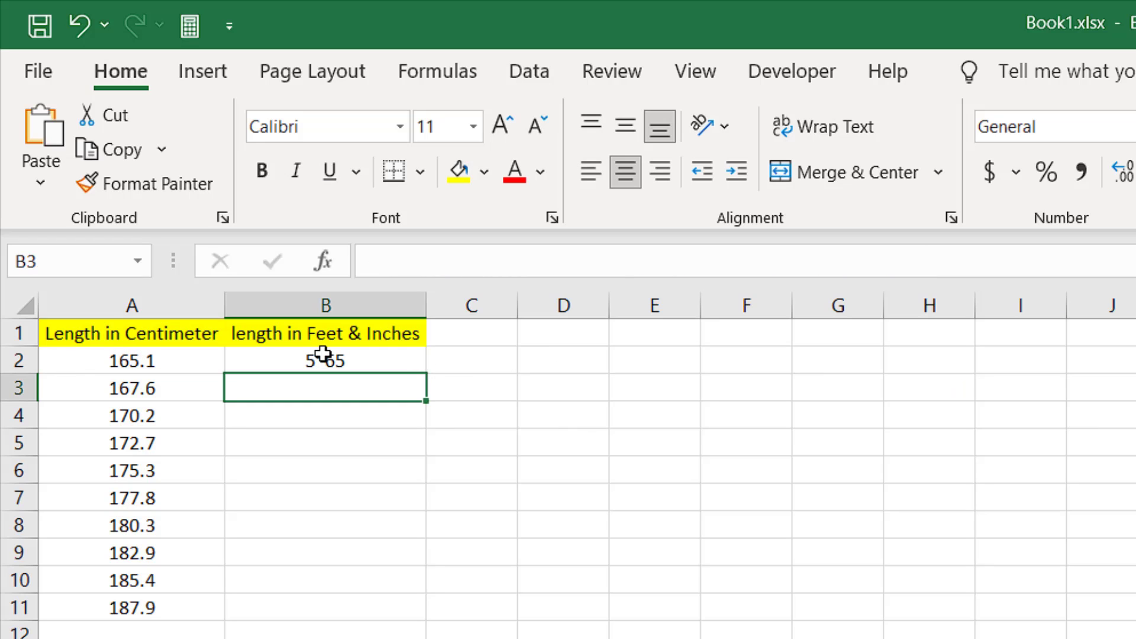
Wrap the inch CONVERT in MOD(...,12) so B2 reads 5' 5.
click(172, 365)
click(282, 366)
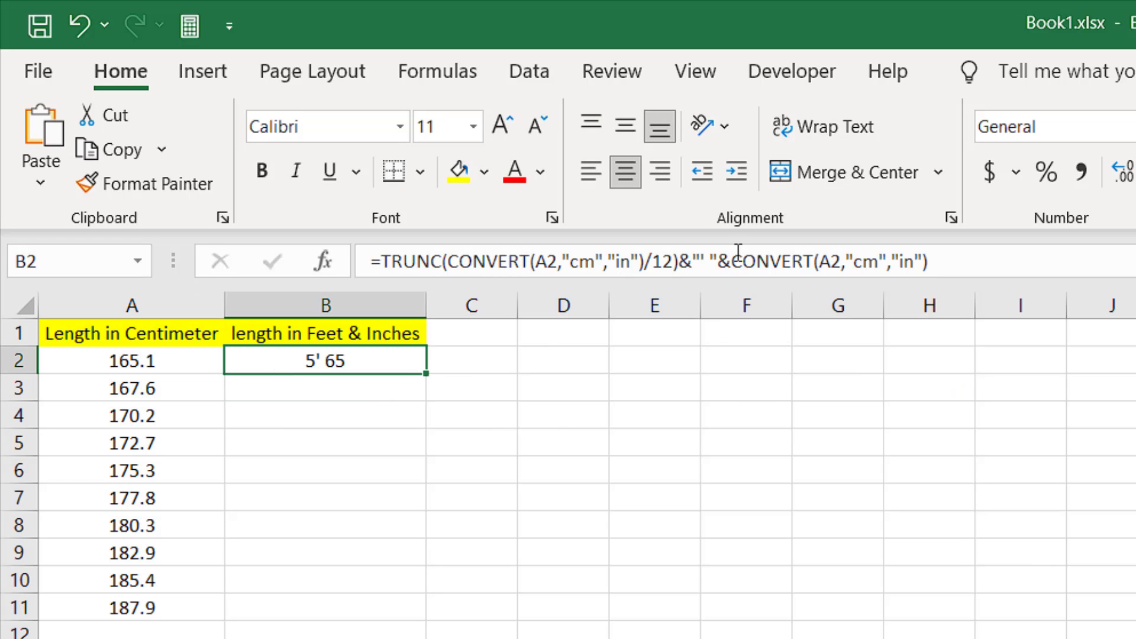
click(737, 261)
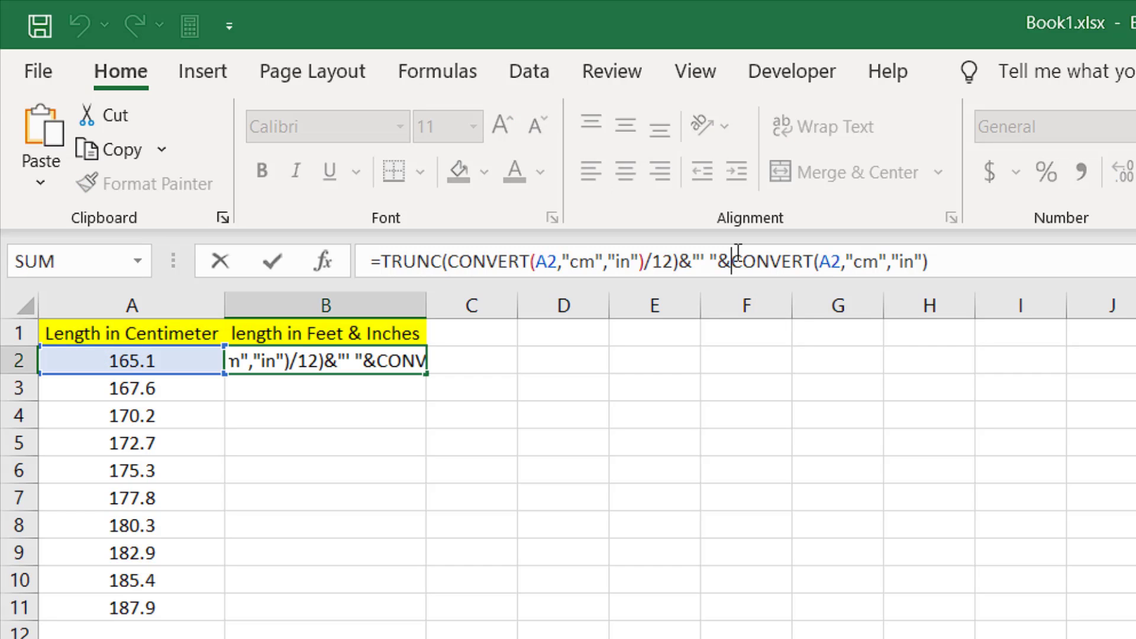
text(Mo)
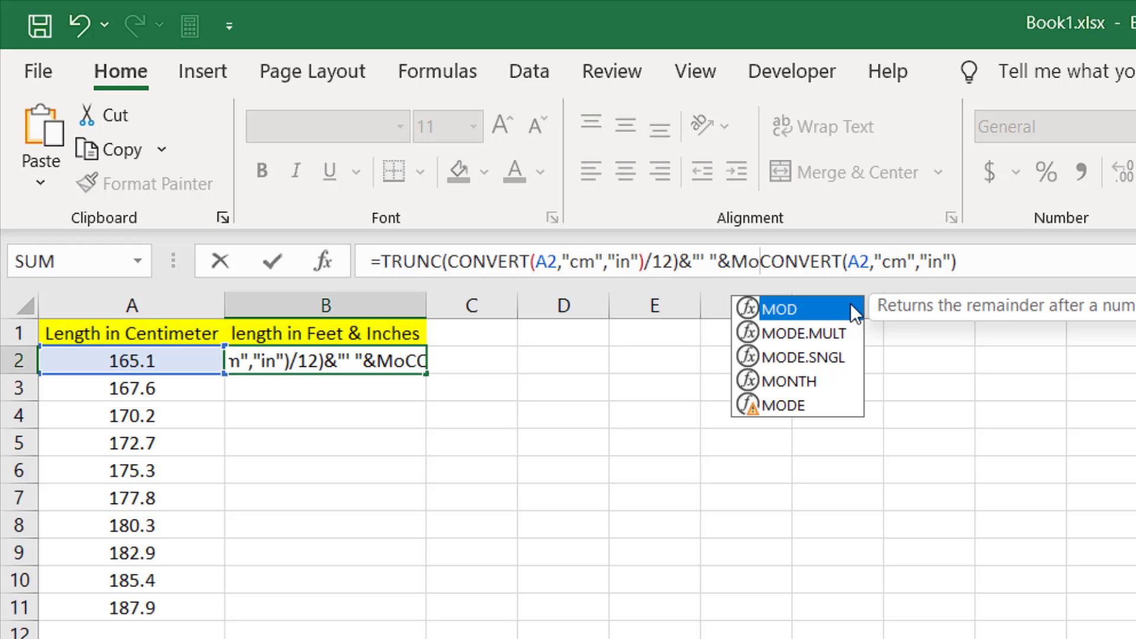
double_click(818, 308)
click(989, 268)
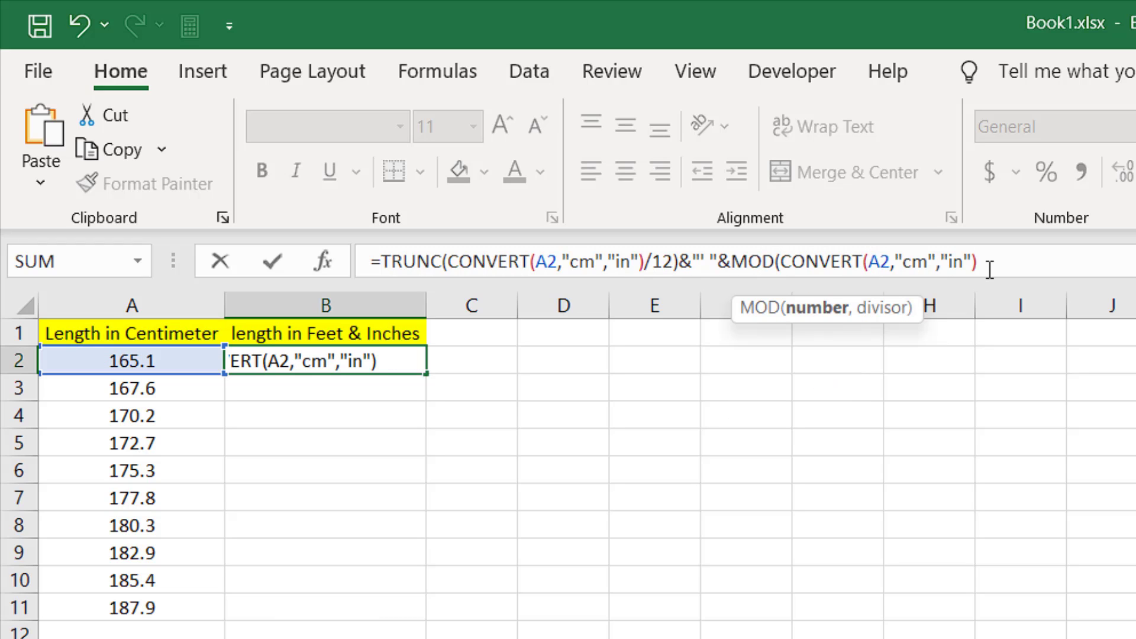
text(,)
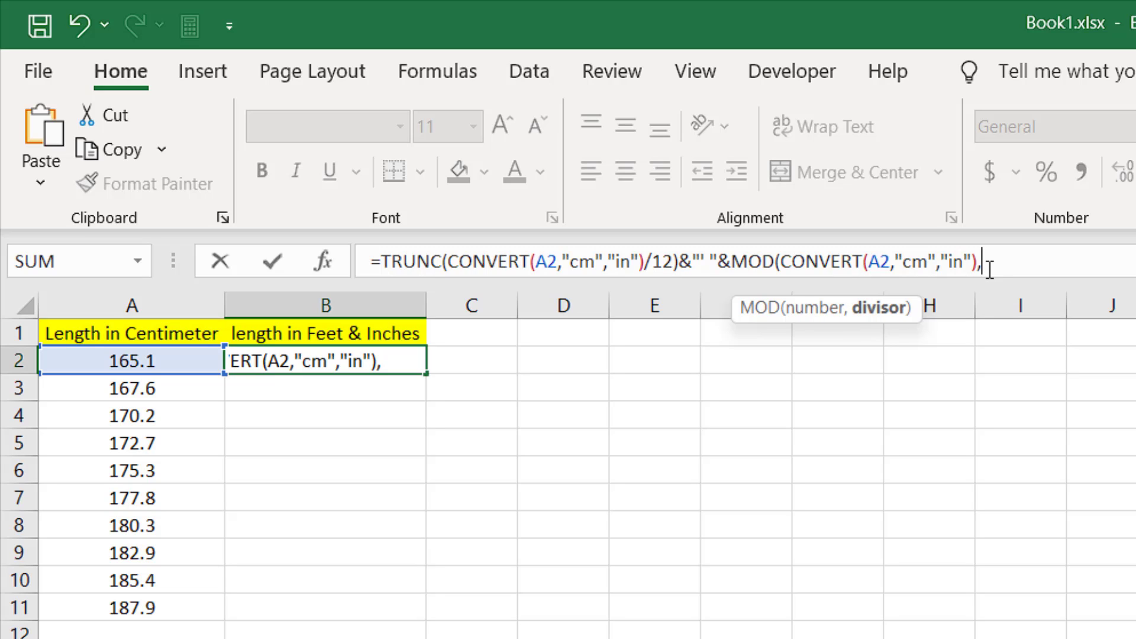
text(12)
text())
key(Return)
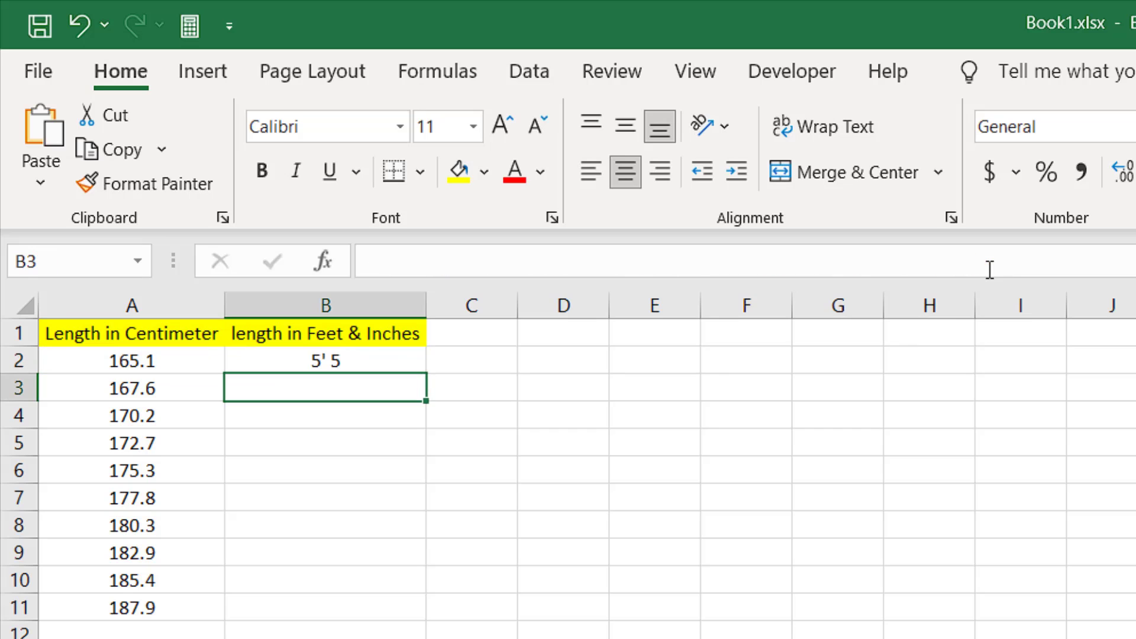
click(369, 353)
Wrap MOD in ROUND(...,0) and append &"""" so B2 shows 5' 5".
click(1071, 261)
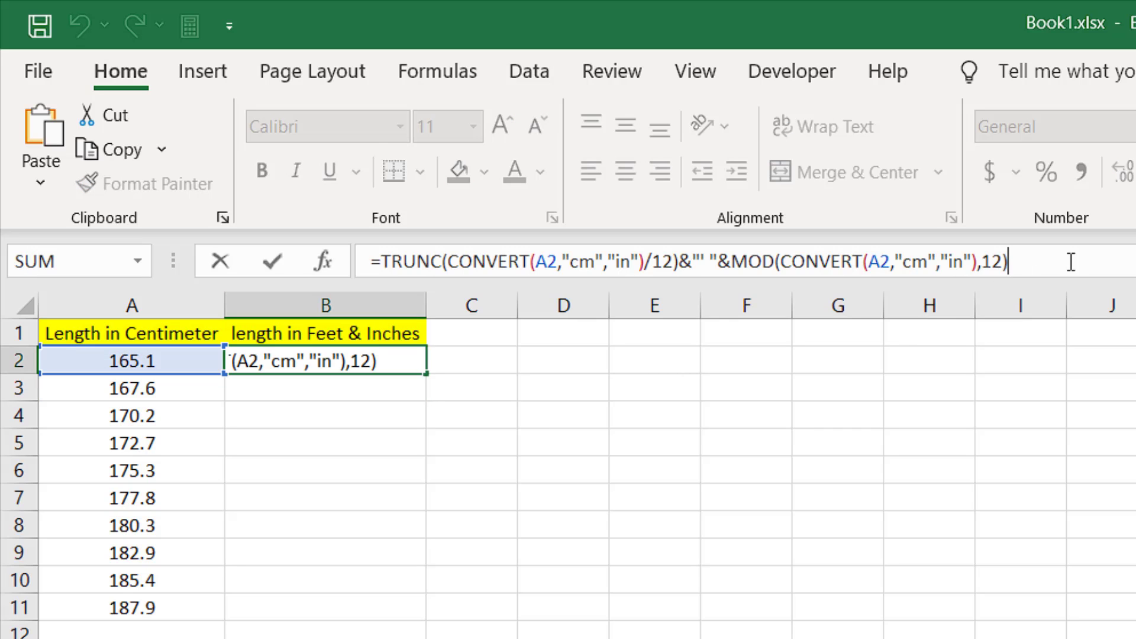
click(734, 259)
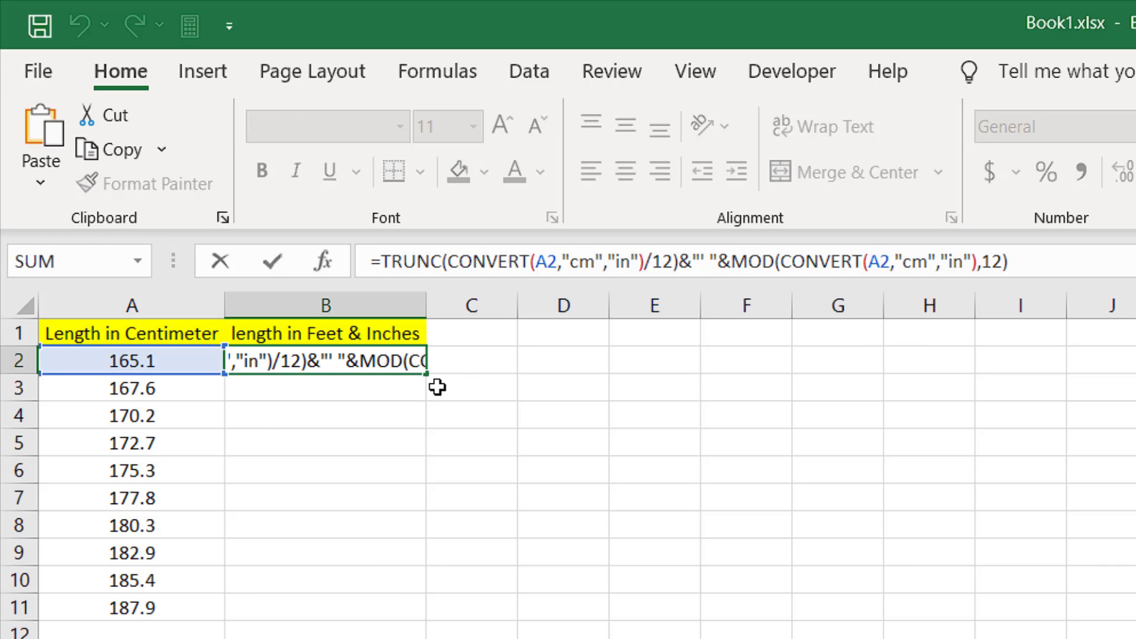
text(Round)
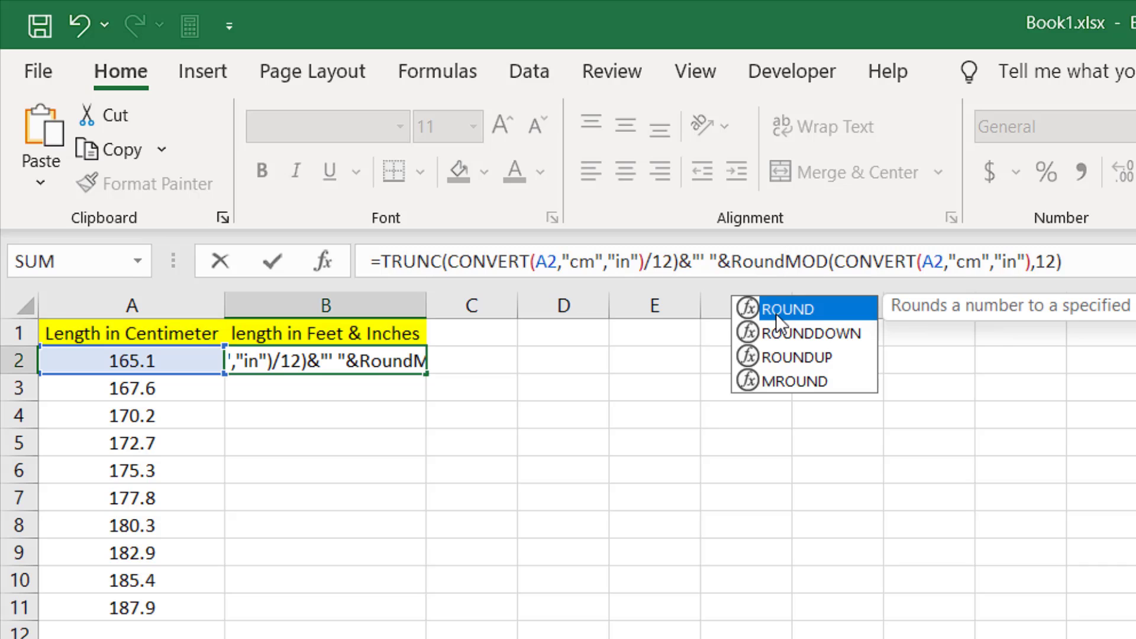
double_click(814, 307)
click(1122, 260)
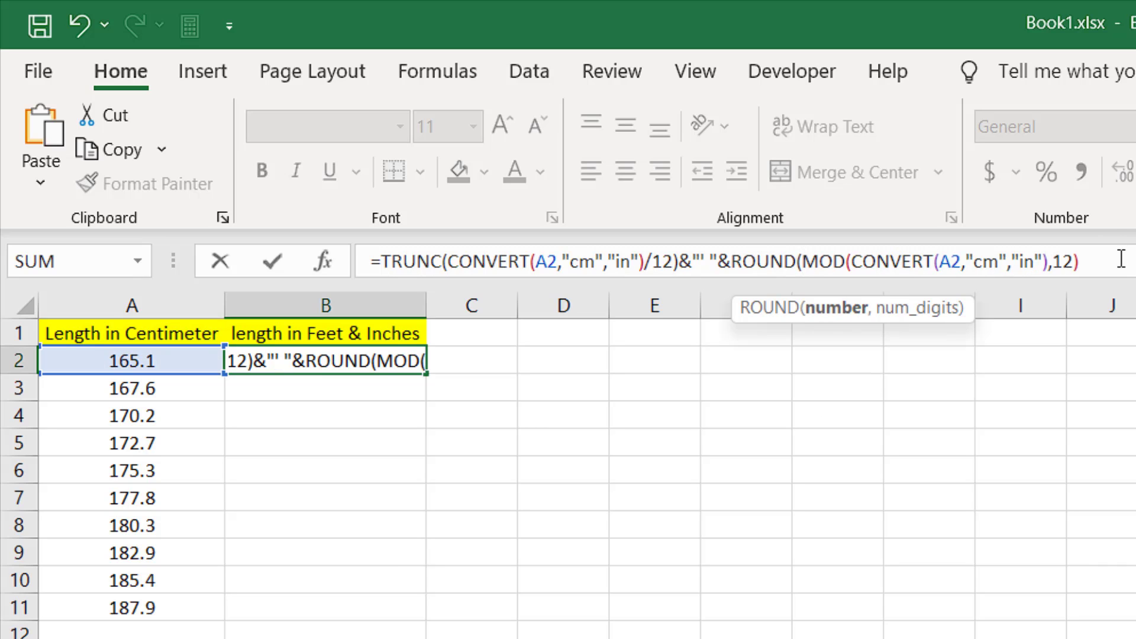
text(,)
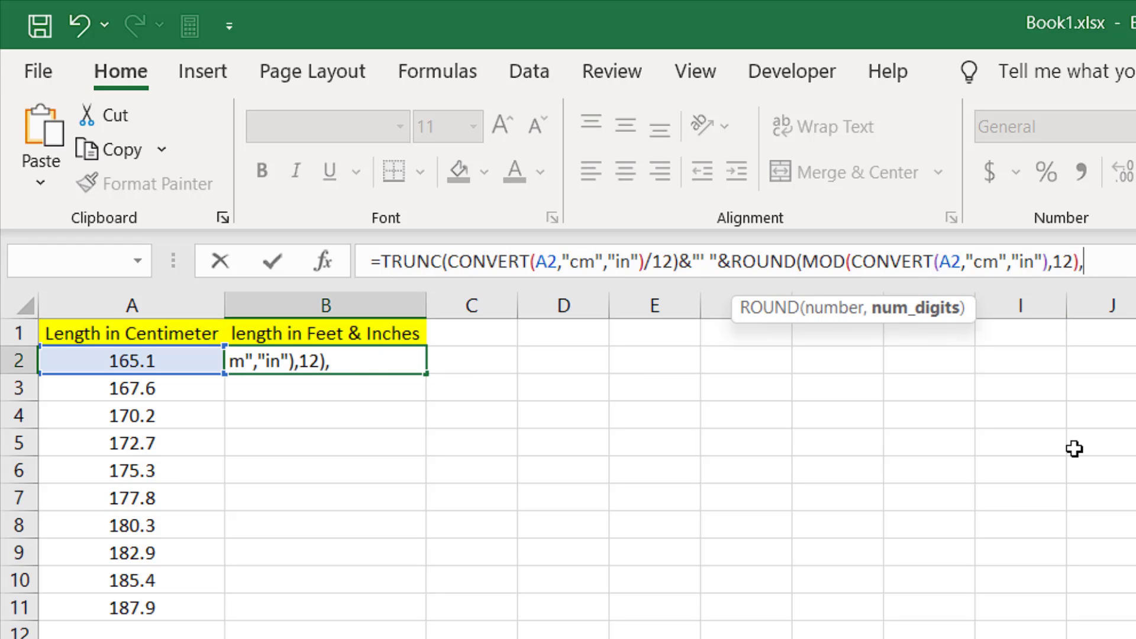
text(0)
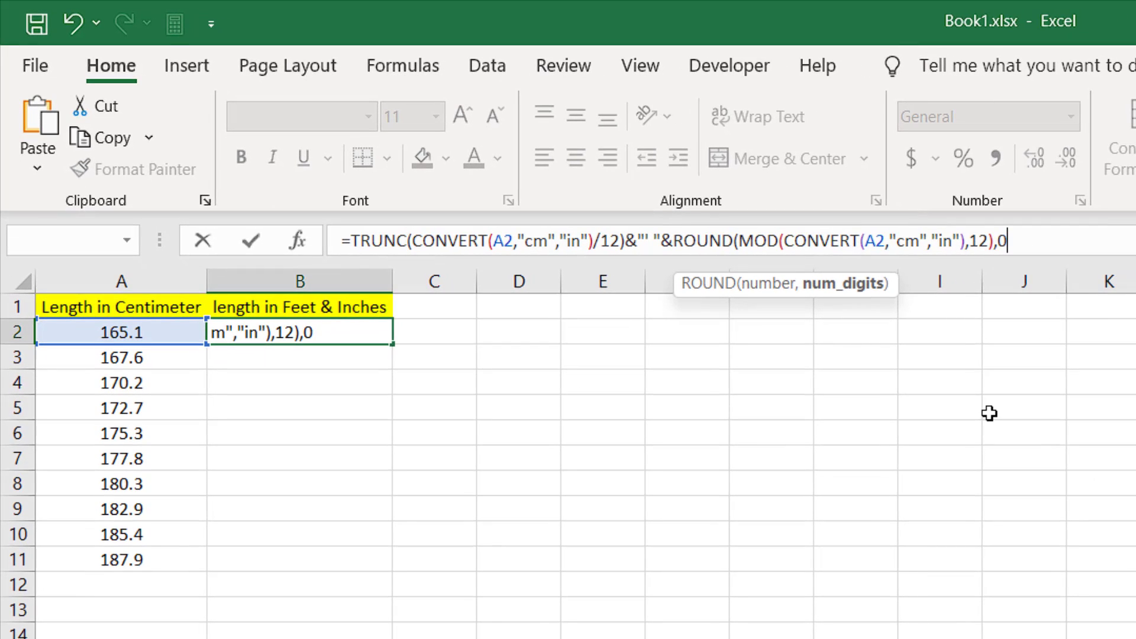
text())
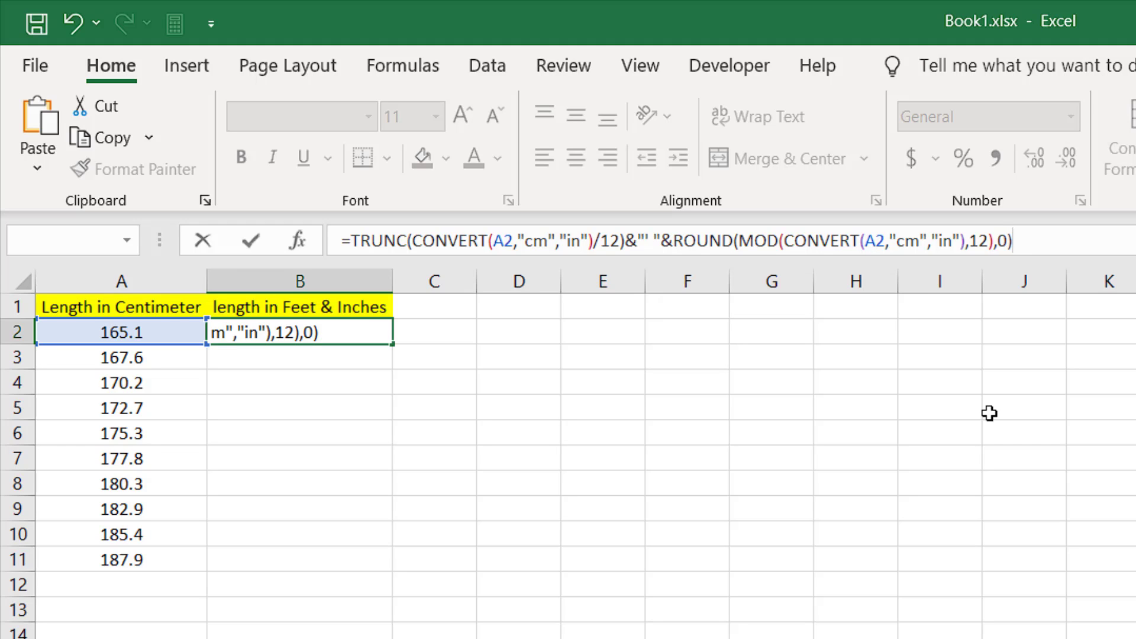
text(&"""")
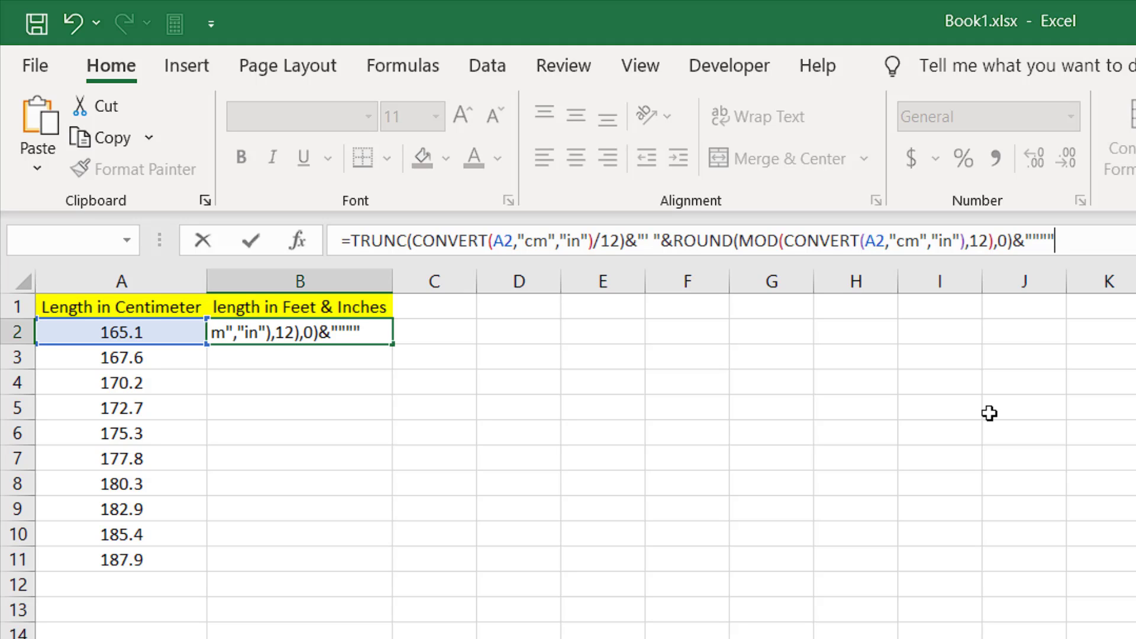
key(Return)
click(211, 337)
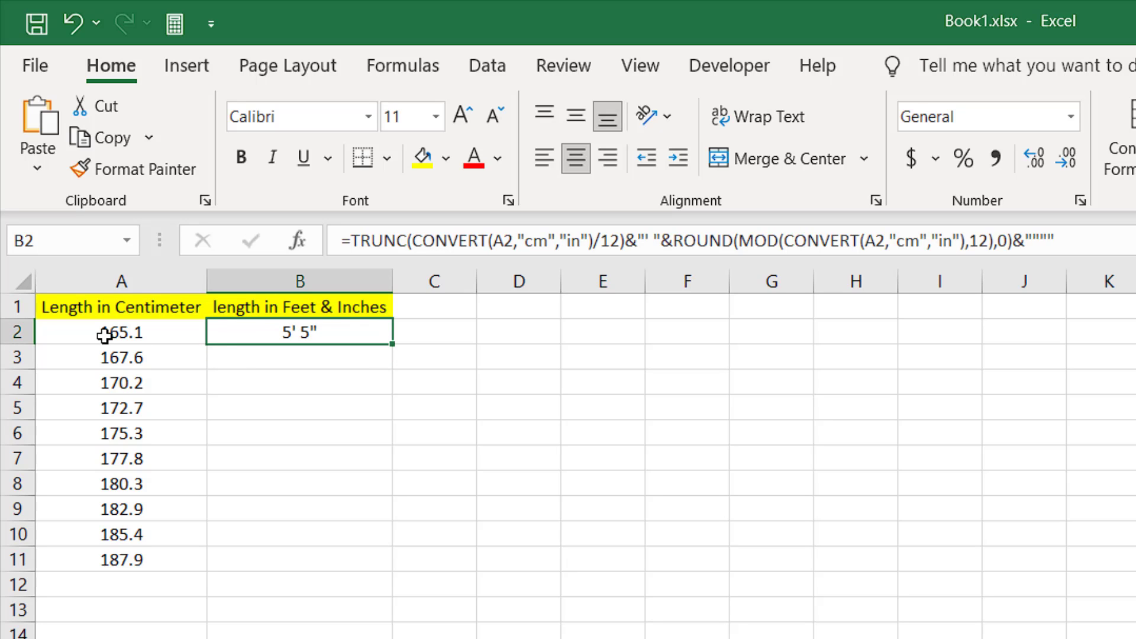
click(105, 336)
Copy B2's formula down to B11, giving 5' 5" through 6' 2".
click(347, 332)
drag(392, 343, 349, 575)
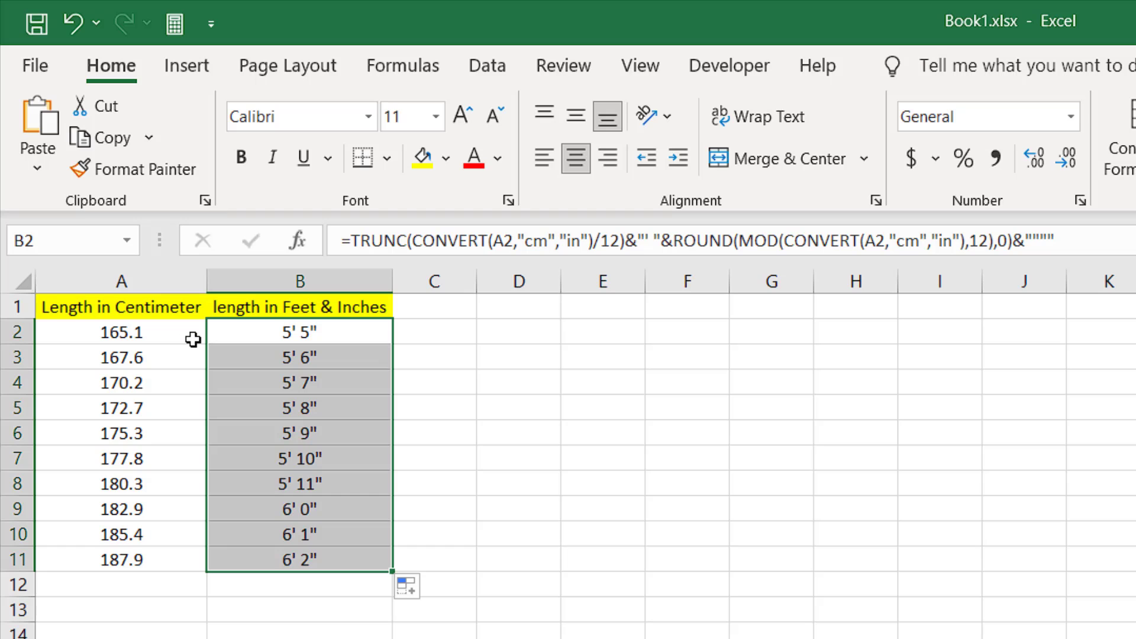
click(141, 336)
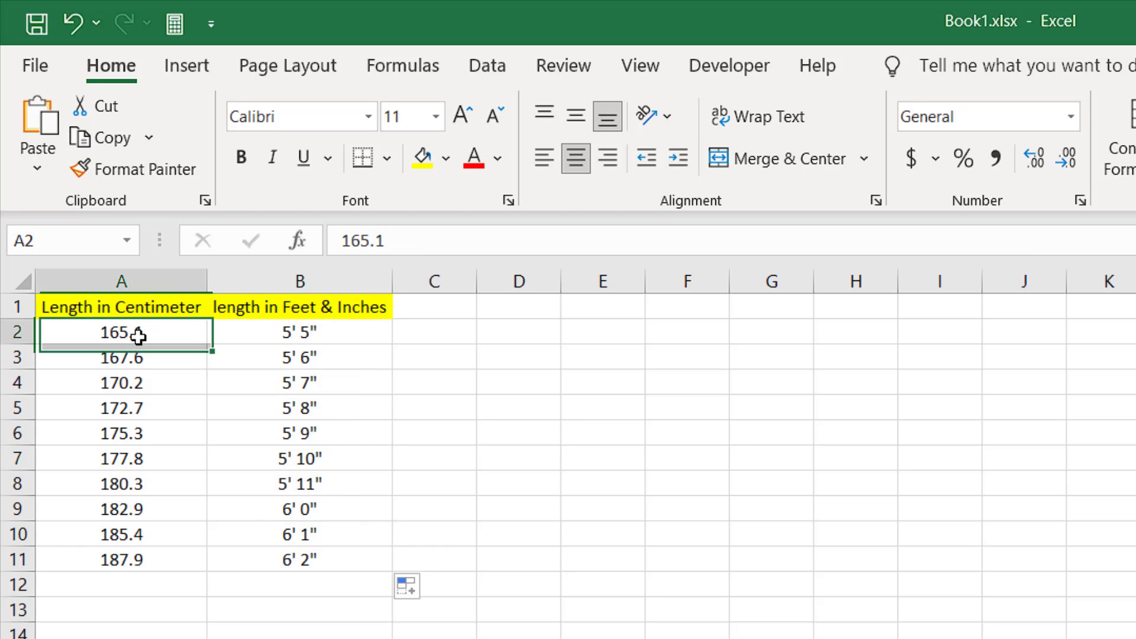
click(259, 334)
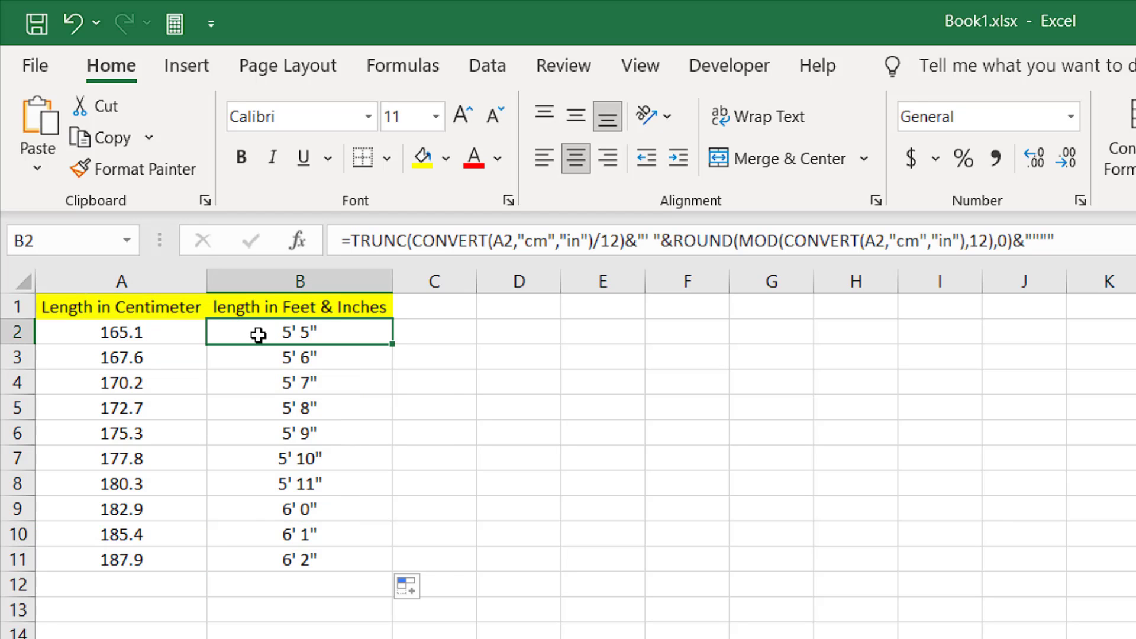
click(146, 374)
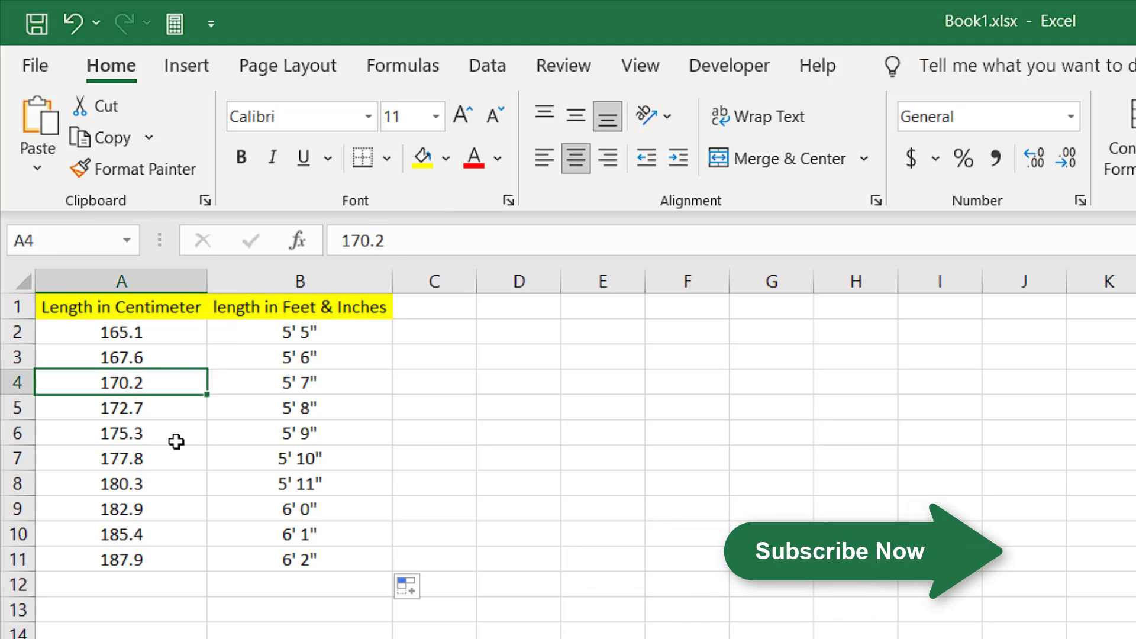
click(147, 357)
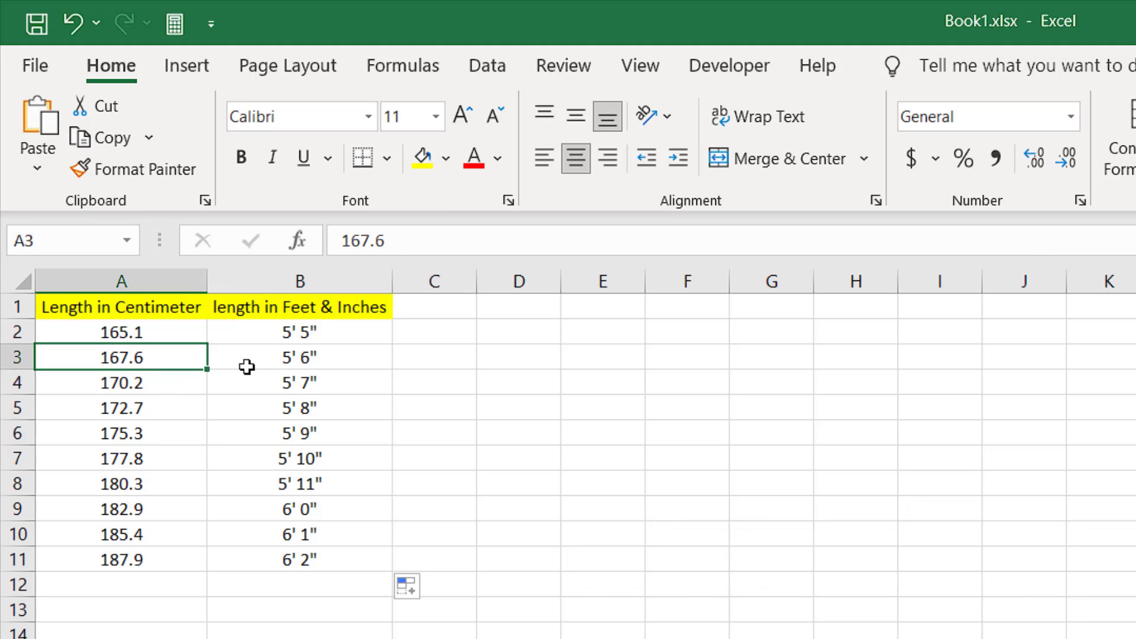